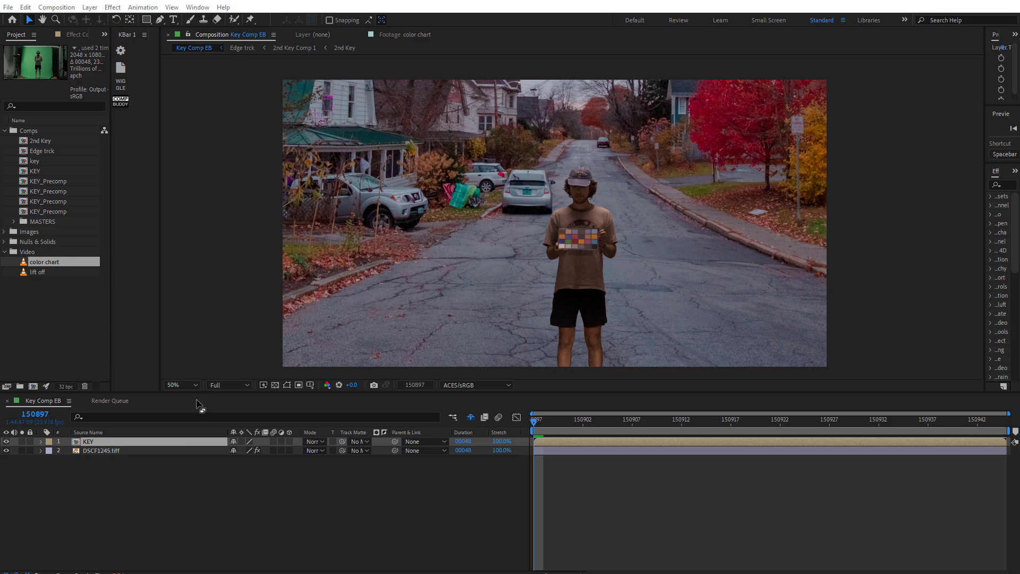
# Browse the script commands menu and close it without running anything.
pyautogui.click(15, 9)
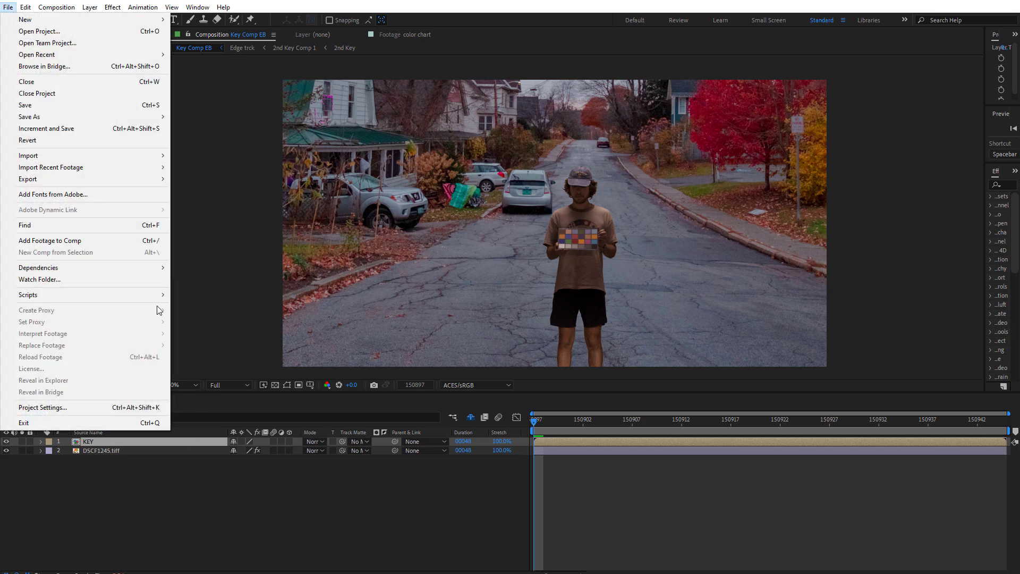
pyautogui.moveTo(162, 294)
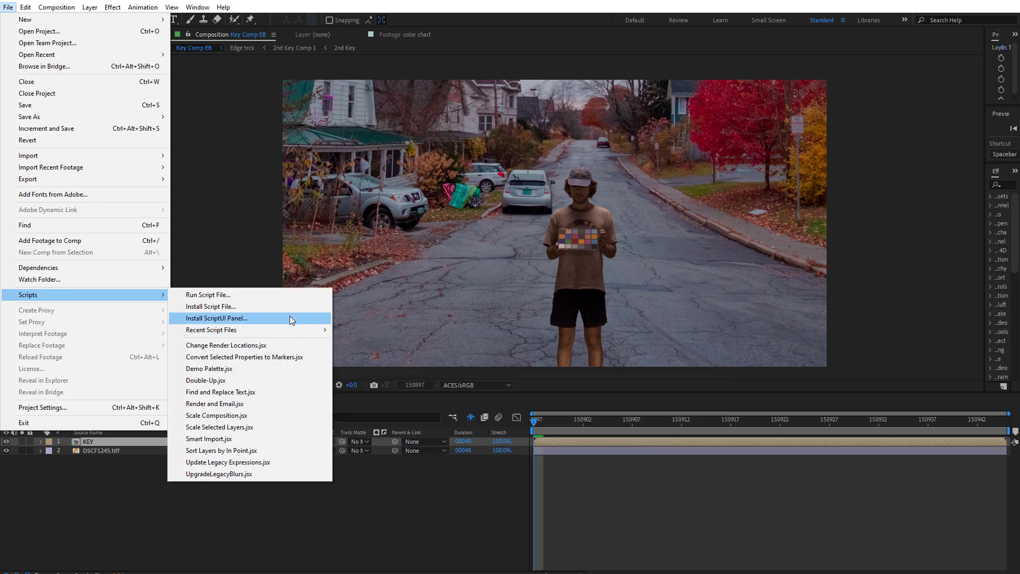
pyautogui.click(472, 518)
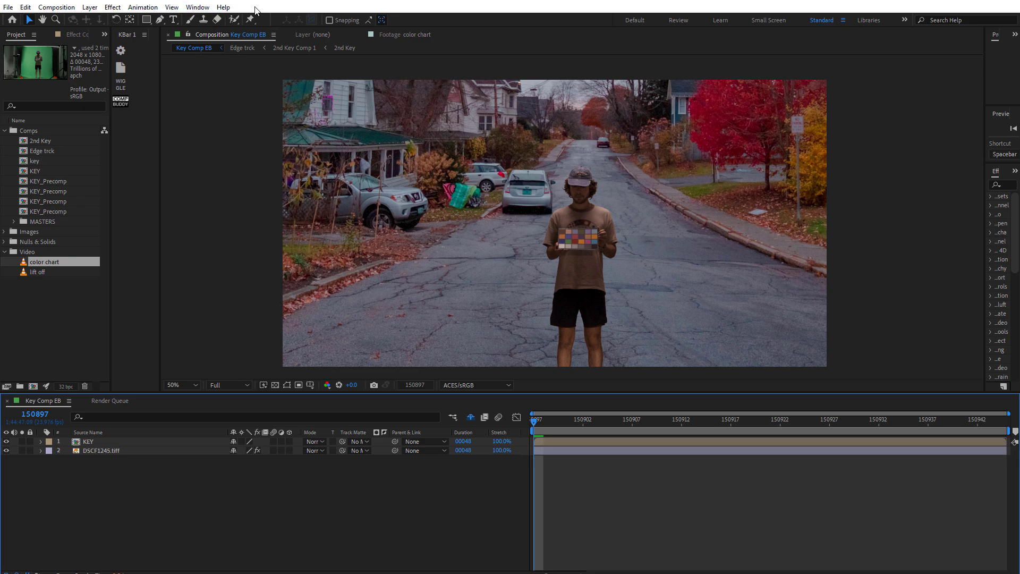
# Launch the Comp Buddy.jsxbin panel from the Window menu and move it off the footage.
pyautogui.click(202, 8)
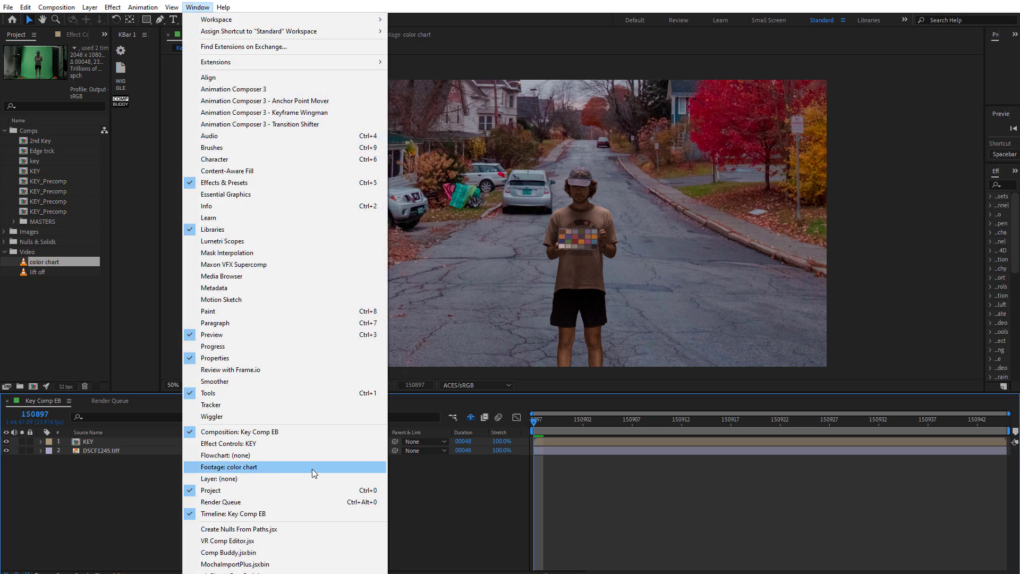
pyautogui.click(234, 553)
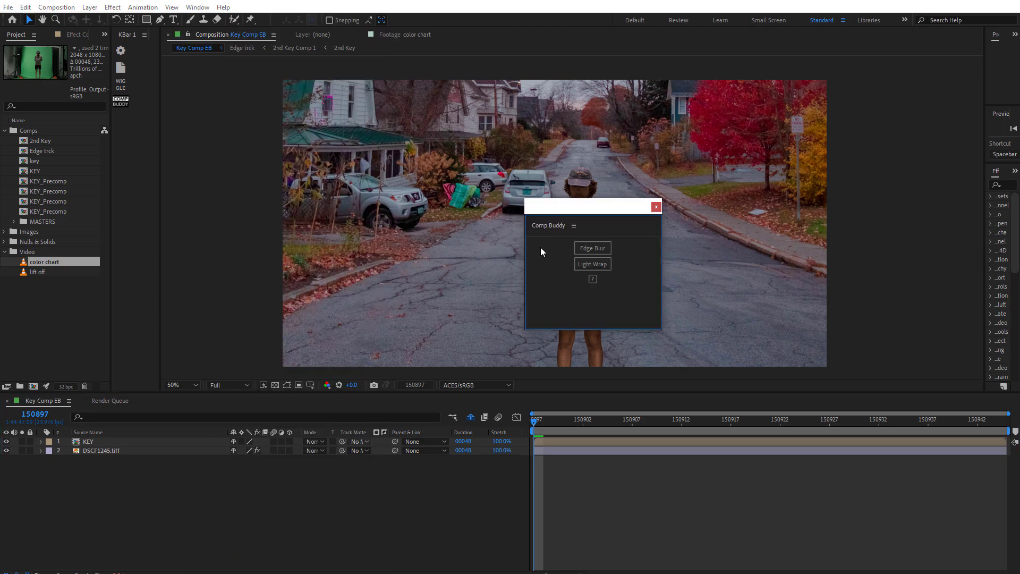
pyautogui.moveTo(589, 213); pyautogui.dragTo(279, 260)
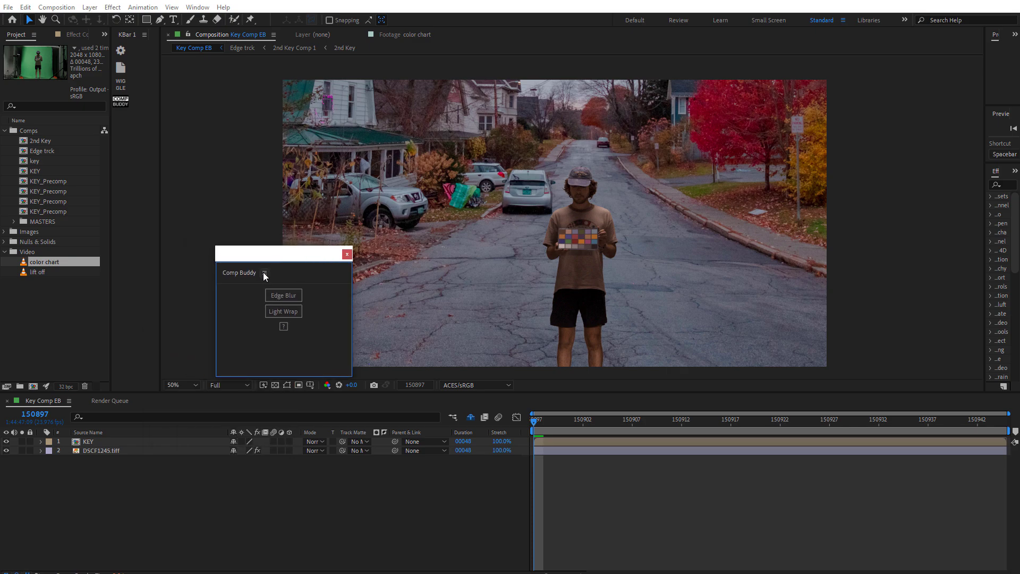
pyautogui.click(264, 273)
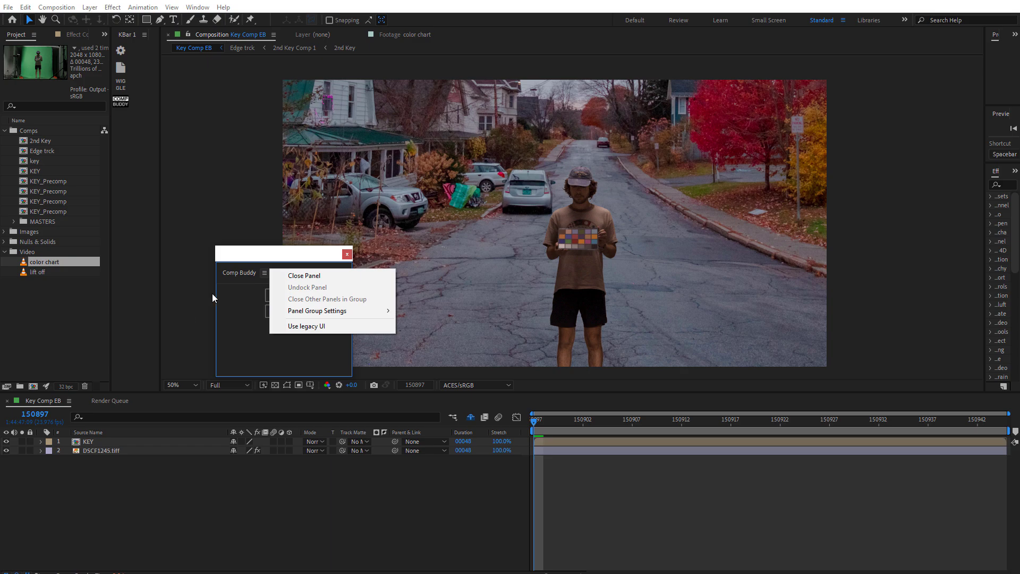
pyautogui.click(233, 268)
# Dock the Comp Buddy panel below the Project panel and adjust the divider between them.
pyautogui.moveTo(228, 271); pyautogui.dragTo(47, 380)
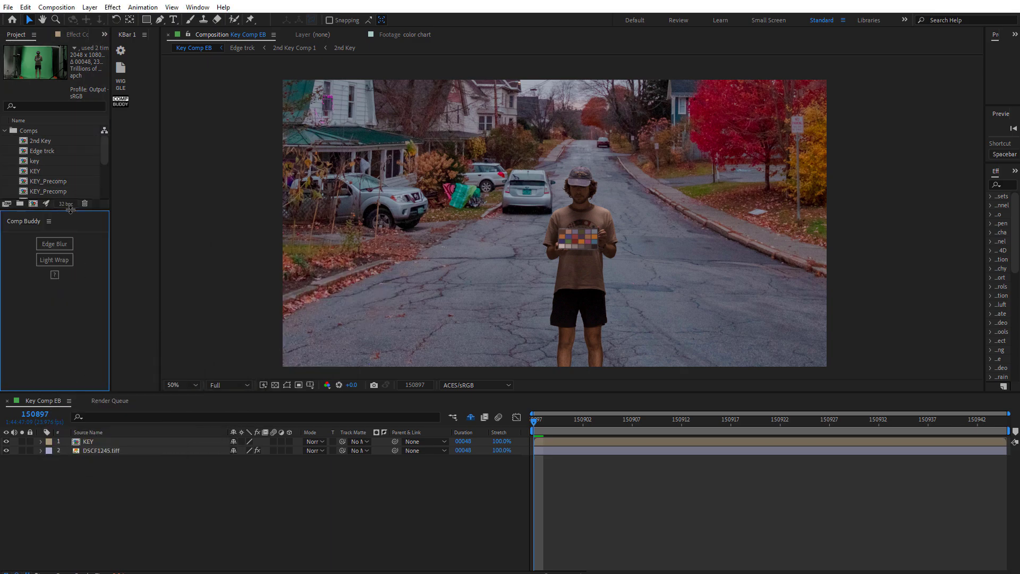
pyautogui.moveTo(71, 206); pyautogui.dragTo(55, 321)
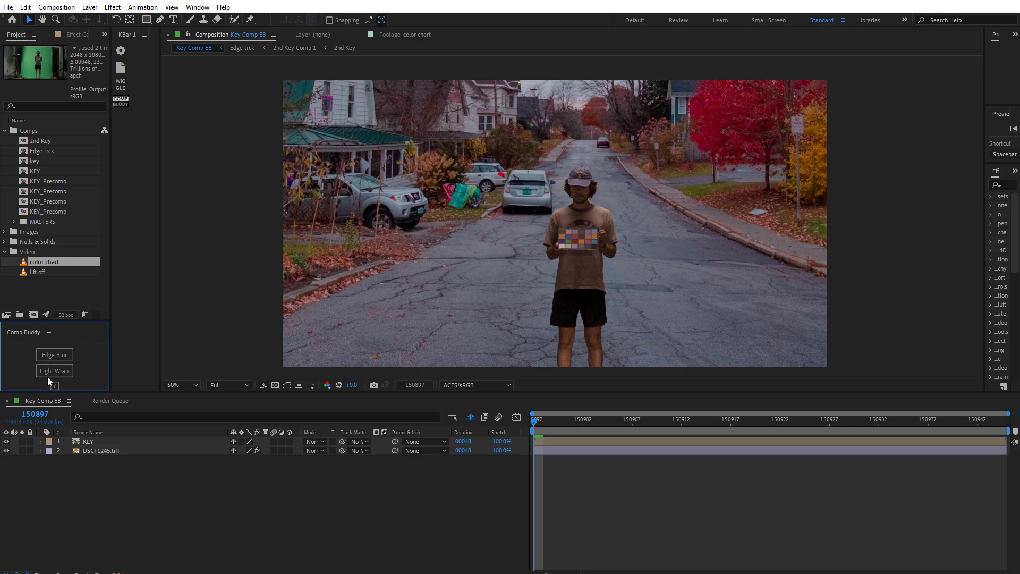
pyautogui.moveTo(81, 321); pyautogui.dragTo(81, 306)
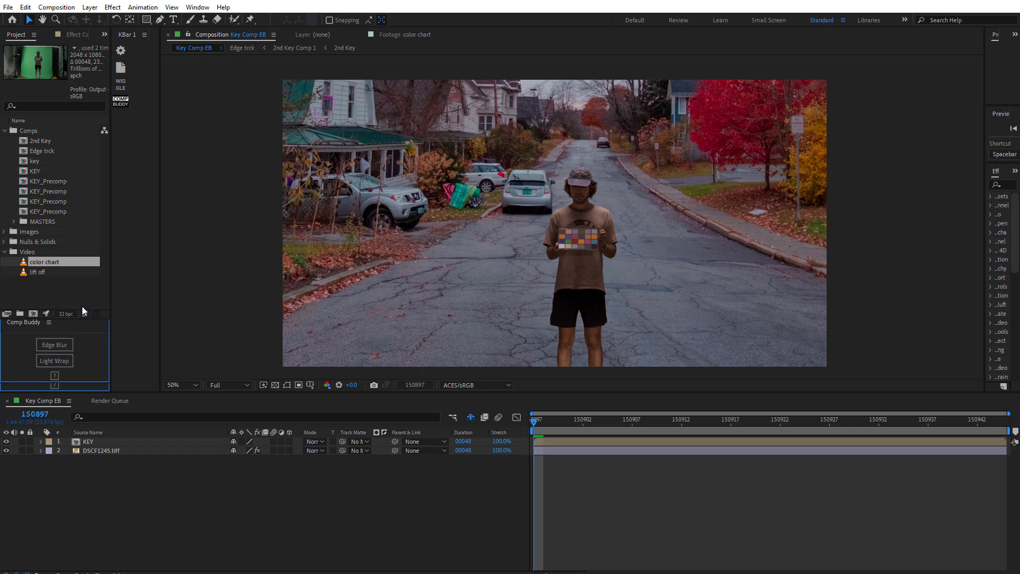
pyautogui.click(47, 318)
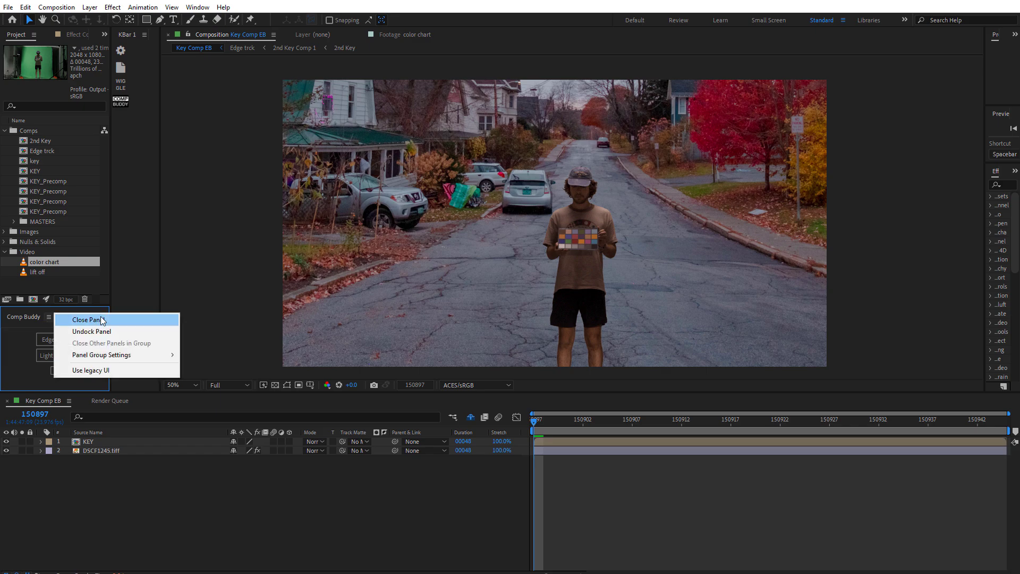
pyautogui.click(44, 318)
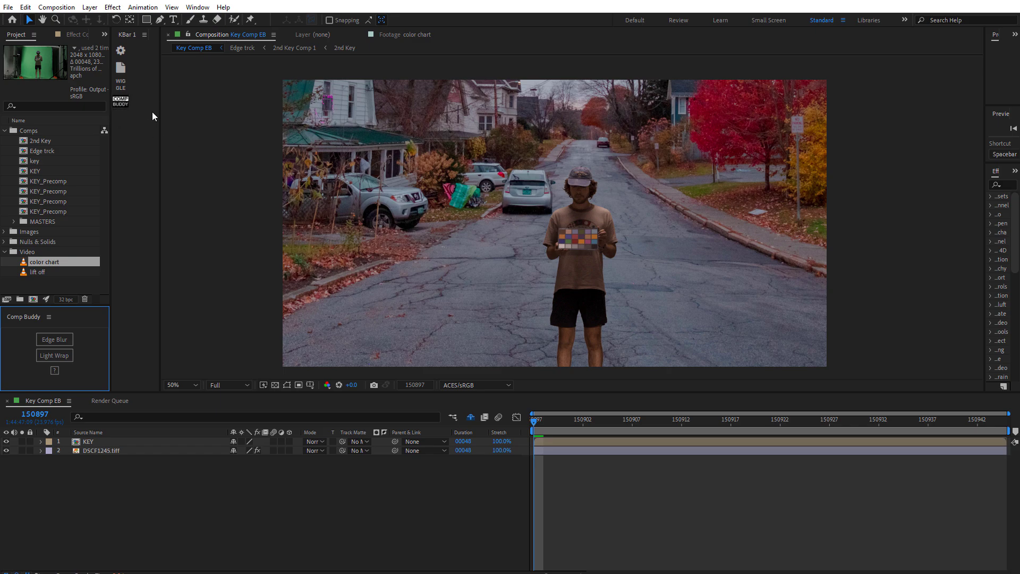
# Close the duplicate floating Comp Buddy palette and drag the KBar divider left to widen the viewer.
pyautogui.click(120, 104)
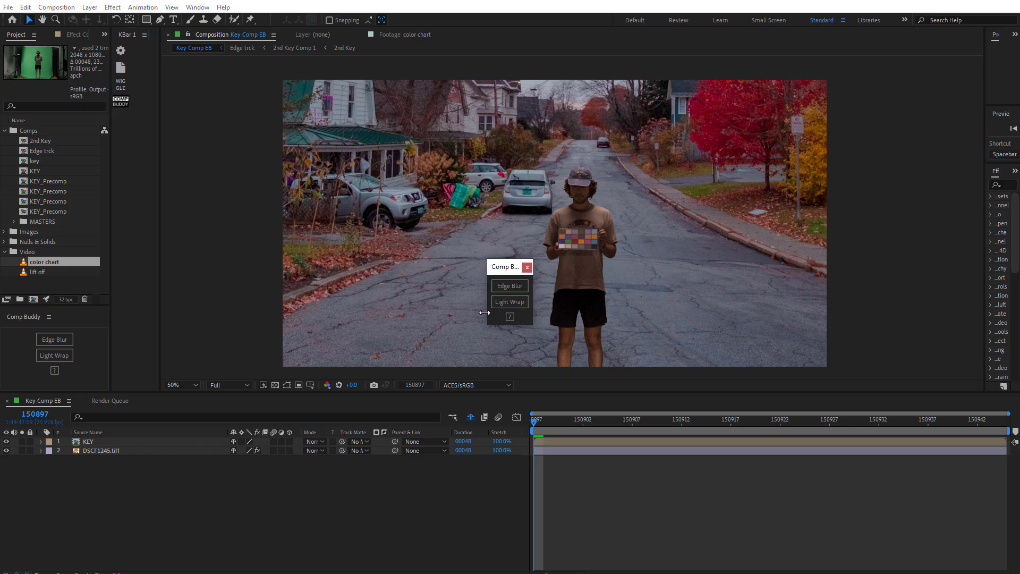
pyautogui.click(530, 267)
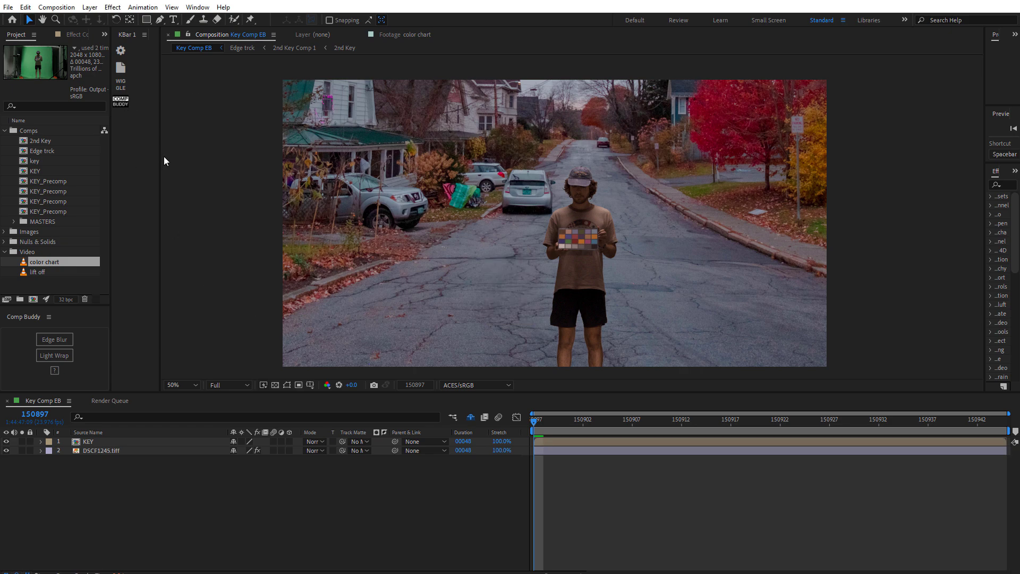
pyautogui.moveTo(161, 157); pyautogui.dragTo(140, 158)
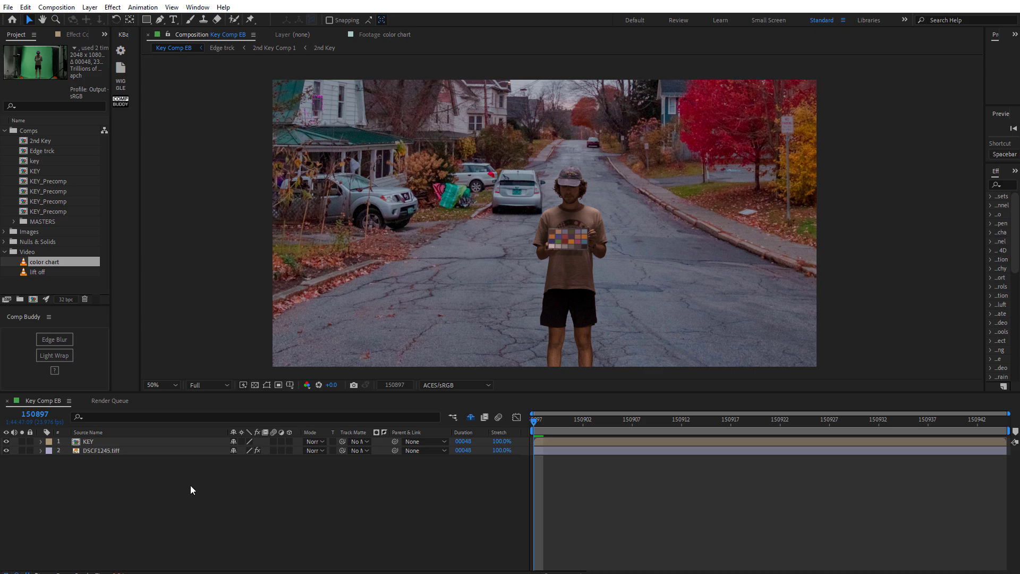
# Select the KEY layer, view the original green-screen color chart clip, then return to Key Comp EB.
pyautogui.click(166, 445)
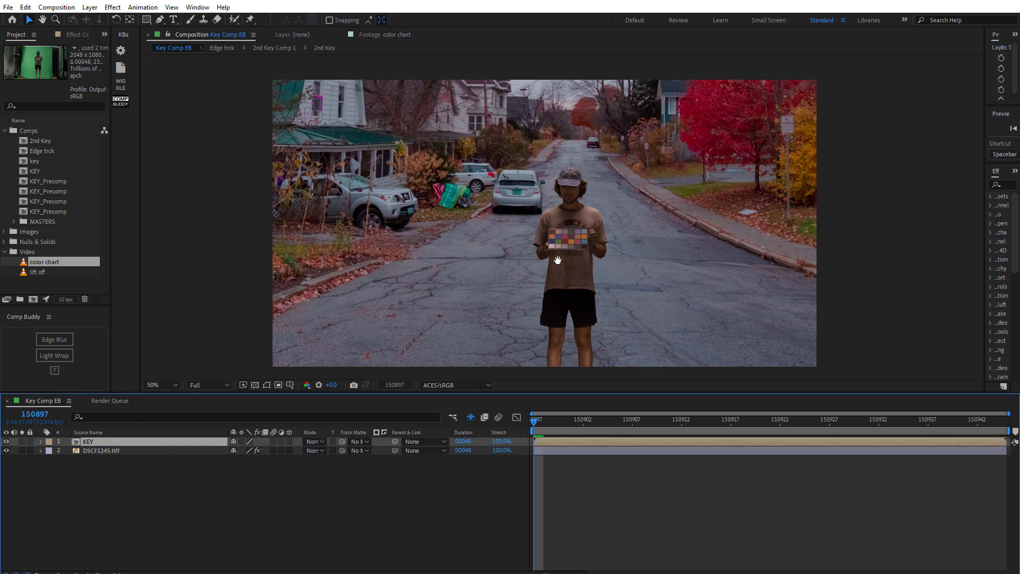
pyautogui.moveTo(559, 260); pyautogui.dragTo(524, 314)
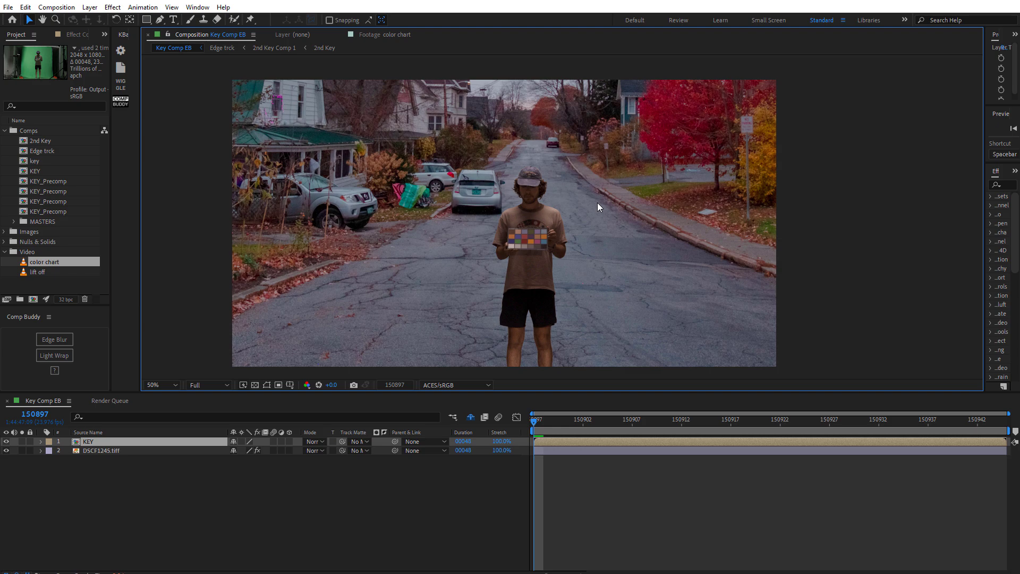
pyautogui.doubleClick(59, 262)
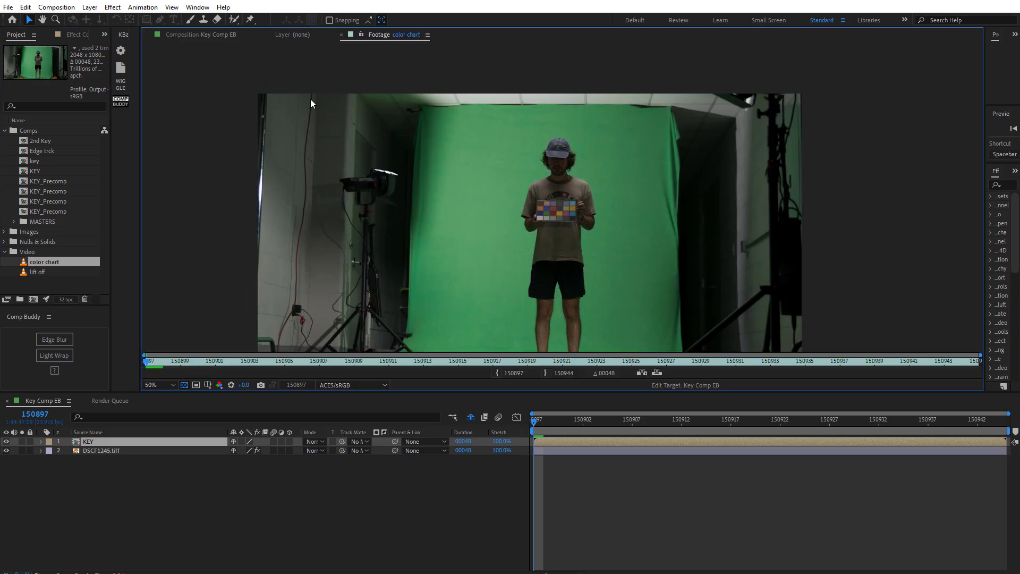
pyautogui.click(211, 34)
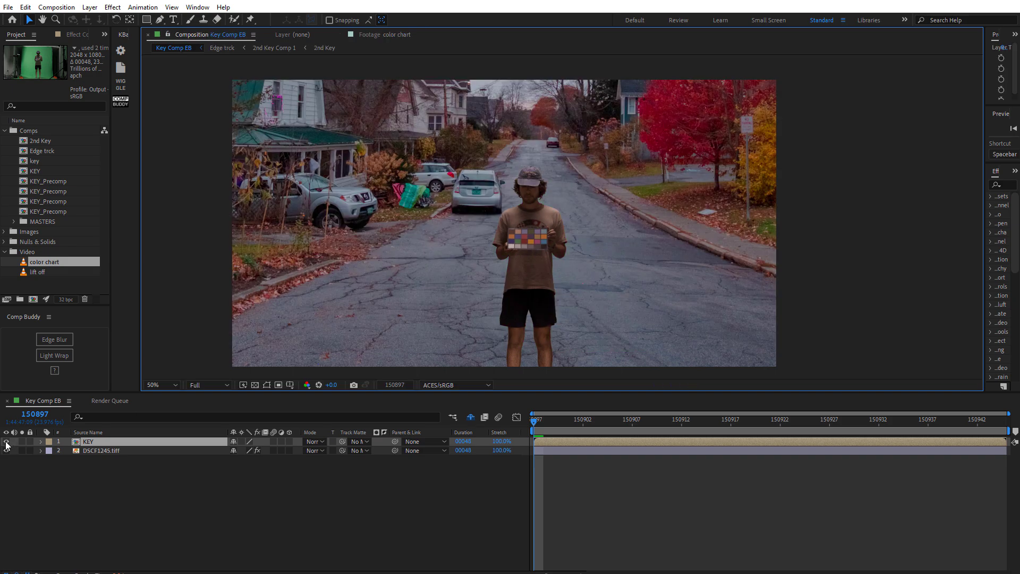
# Zoom the composite to 200% and frame the subject's head and shoulders.
pyautogui.click(7, 445)
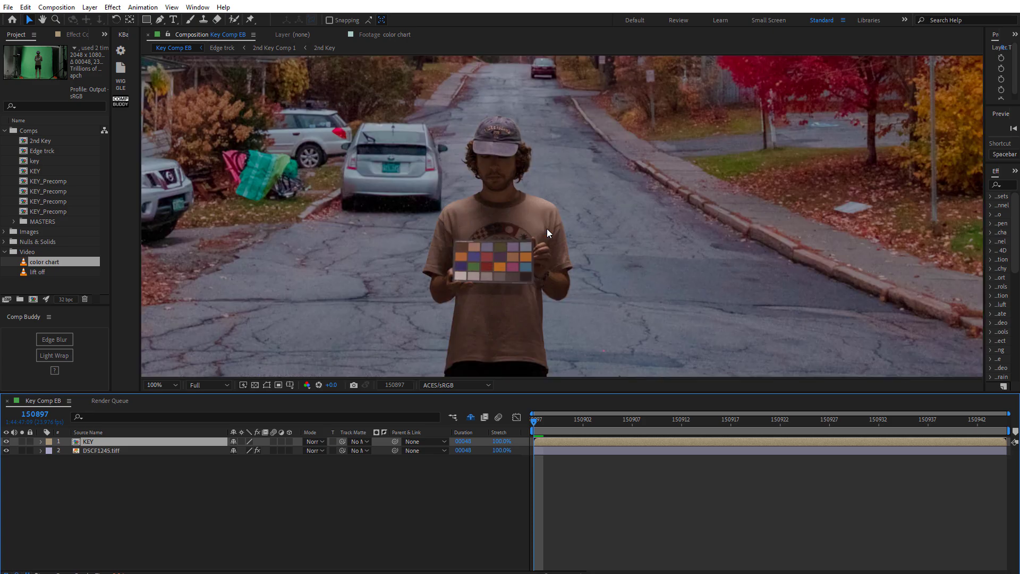
pyautogui.scroll(2, 547, 228)
pyautogui.press('h')
pyautogui.moveTo(494, 197); pyautogui.dragTo(559, 212)
pyautogui.press('v')
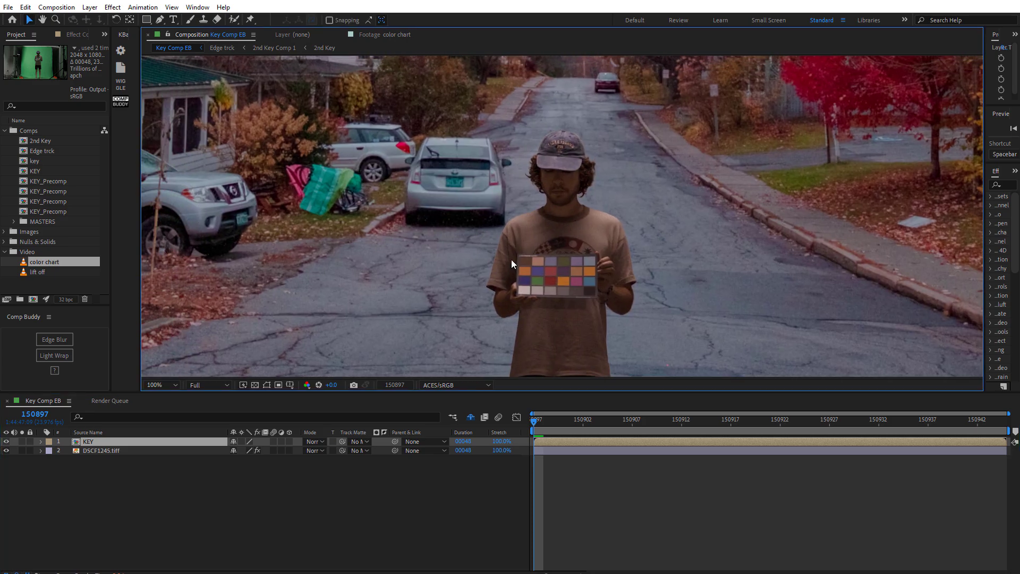
pyautogui.press('.')
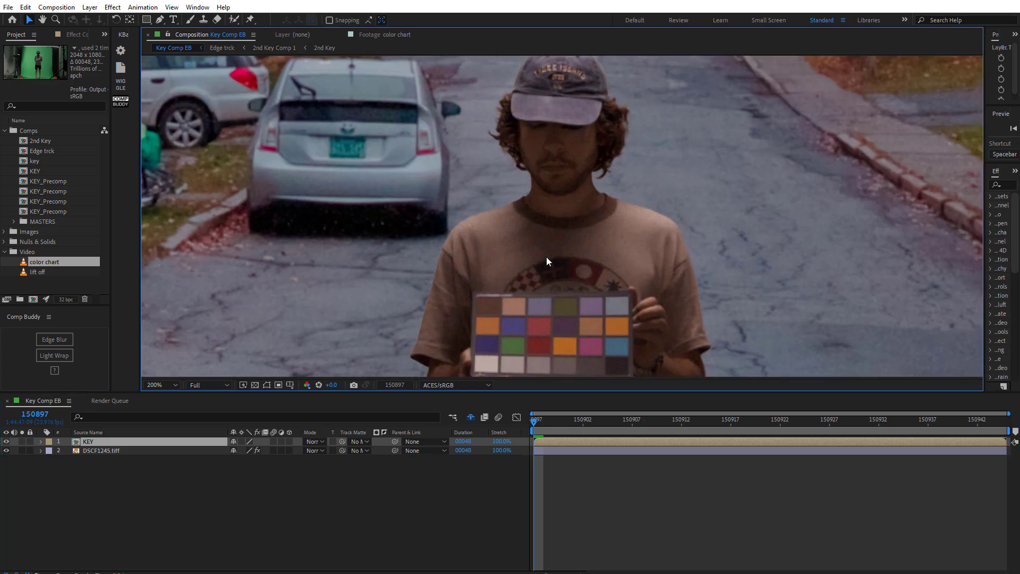
pyautogui.moveTo(569, 218); pyautogui.dragTo(568, 266)
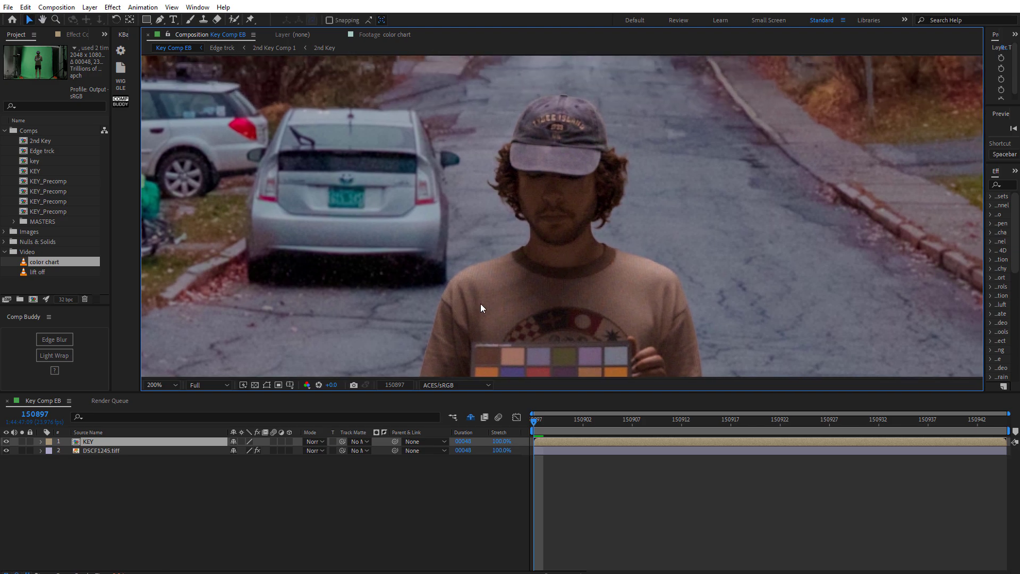
# Solo the KEY layer briefly to check the key, then apply Comp Buddy's Edge Blur to it.
pyautogui.click(132, 441)
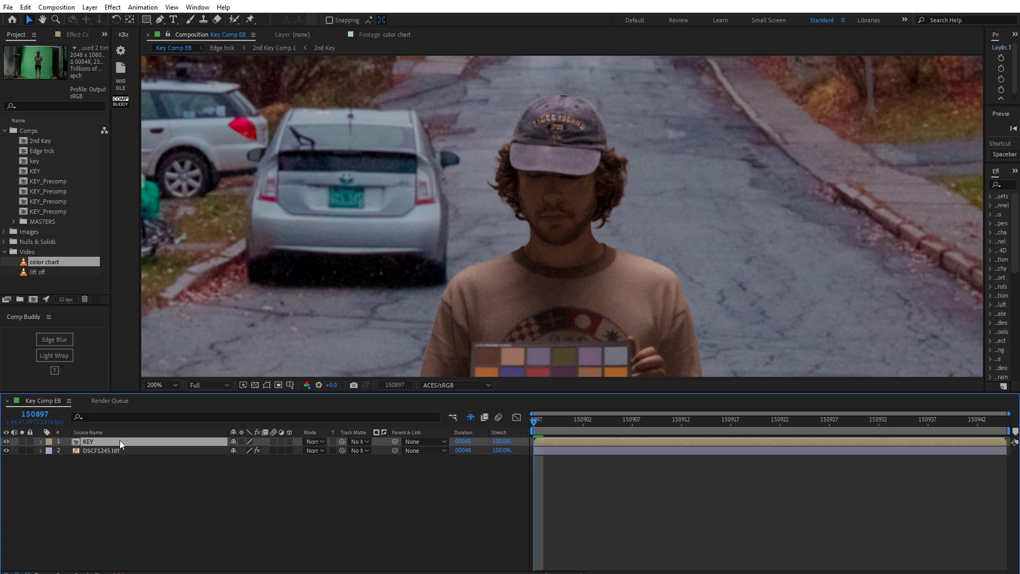
pyautogui.click(21, 443)
pyautogui.click(22, 442)
pyautogui.click(56, 340)
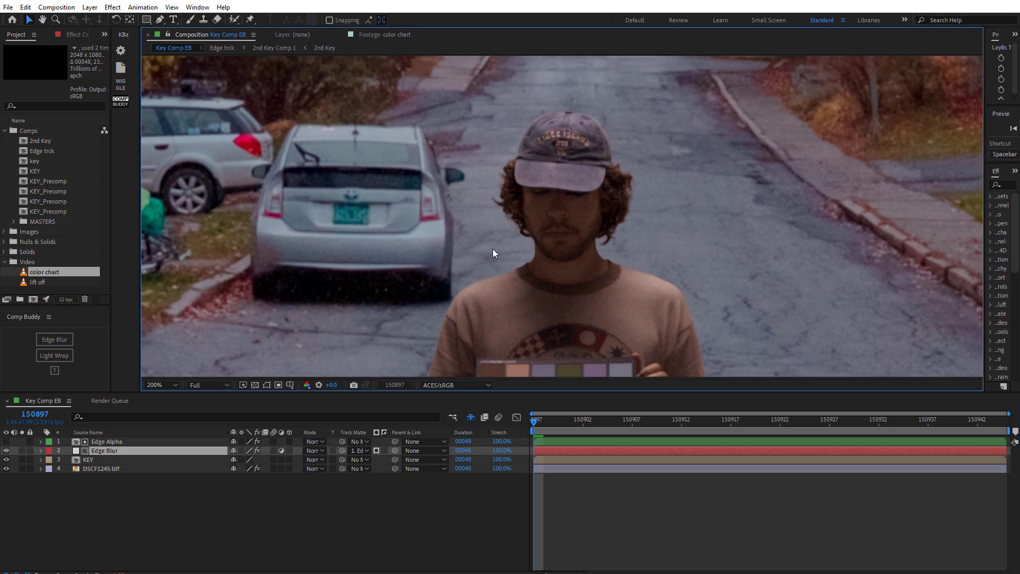
# Zoom to 400% on the face and show the Edge Blur layer's settings, Blurriness 3.0.
pyautogui.press('.')
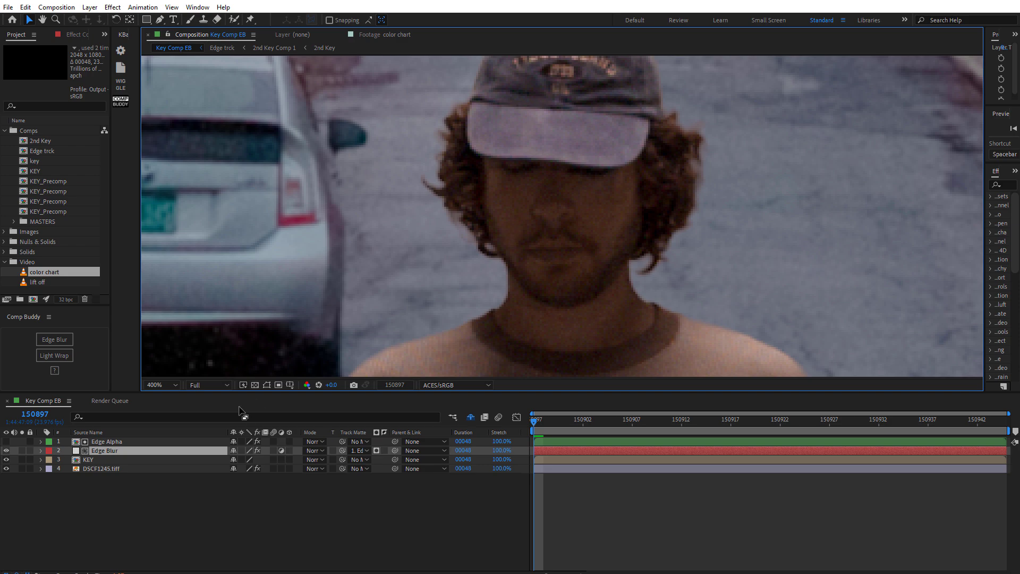
pyautogui.click(107, 451)
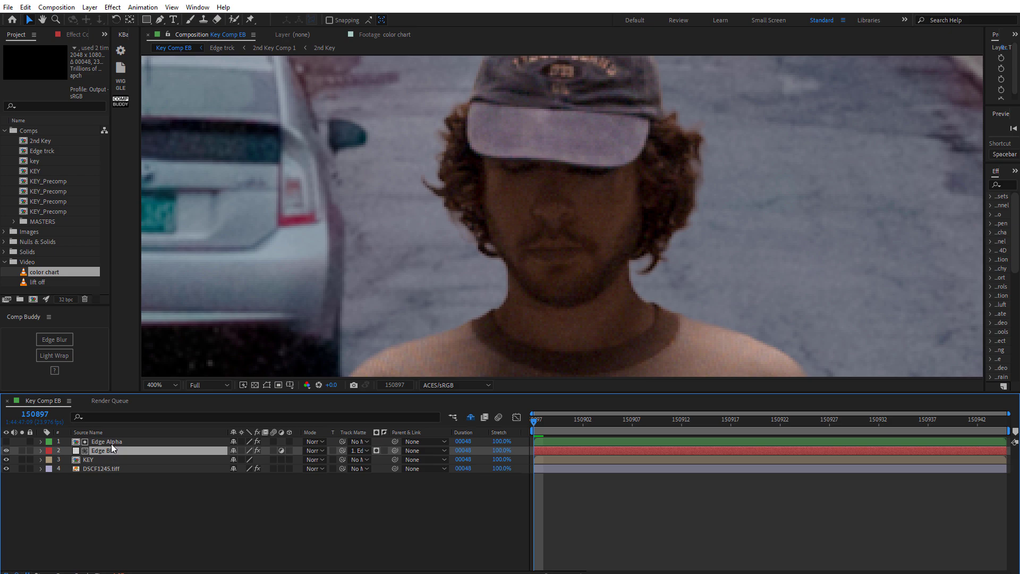
pyautogui.click(111, 442)
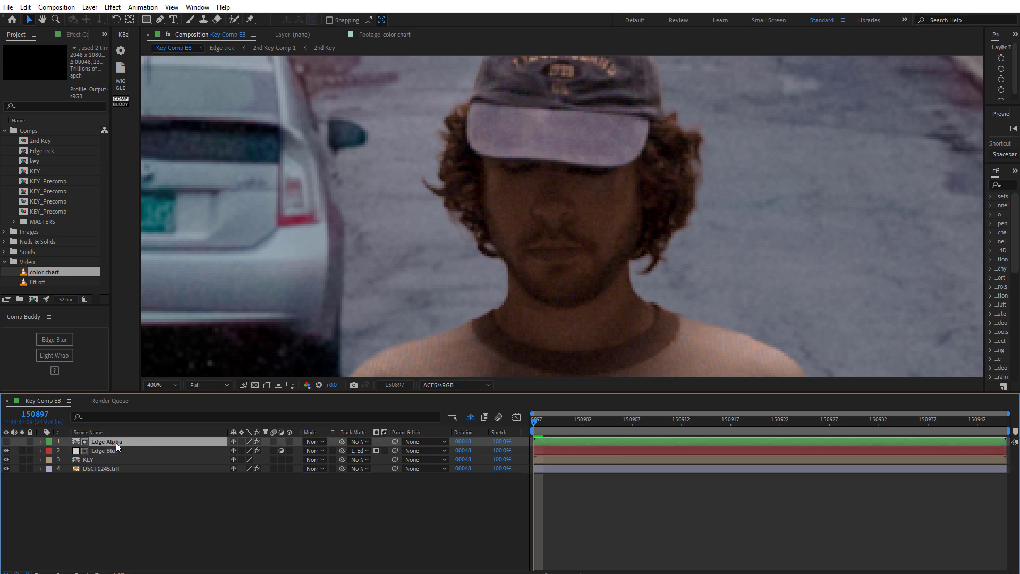
pyautogui.click(111, 451)
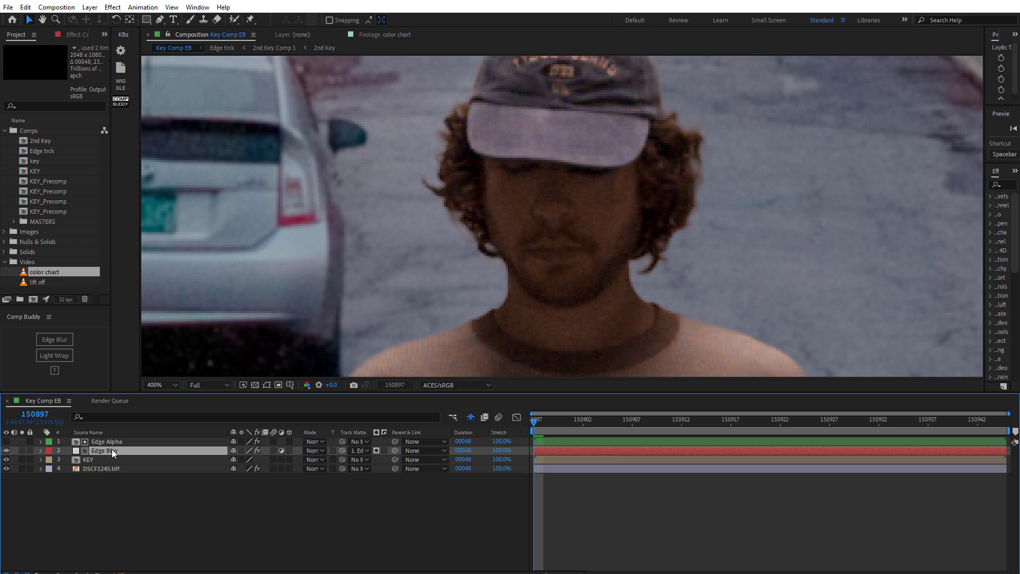
pyautogui.click(77, 34)
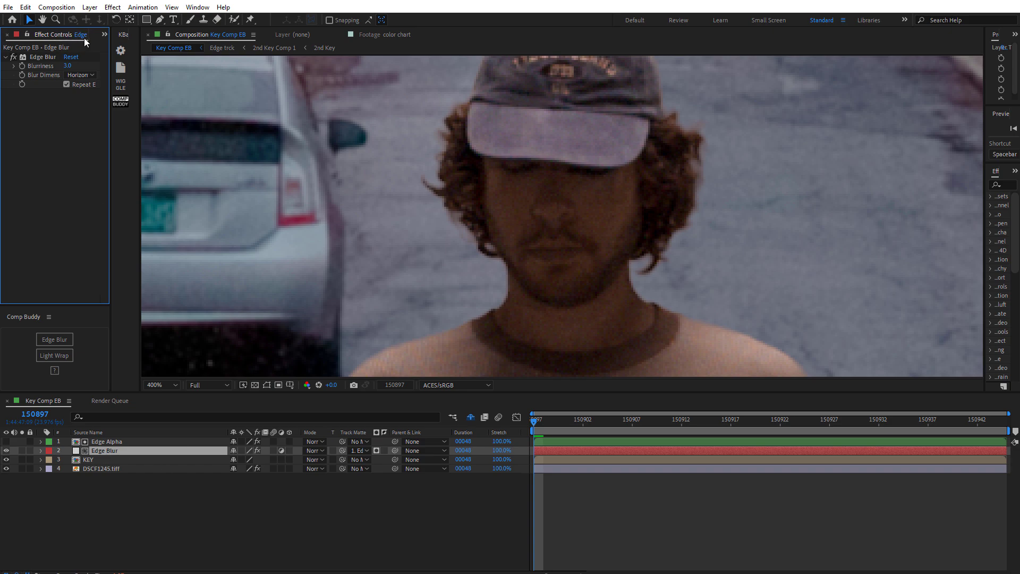
# Widen the Effect Controls panel and toggle the Edge Blur layer off and on, leaving it visible.
pyautogui.moveTo(110, 104); pyautogui.dragTo(178, 108)
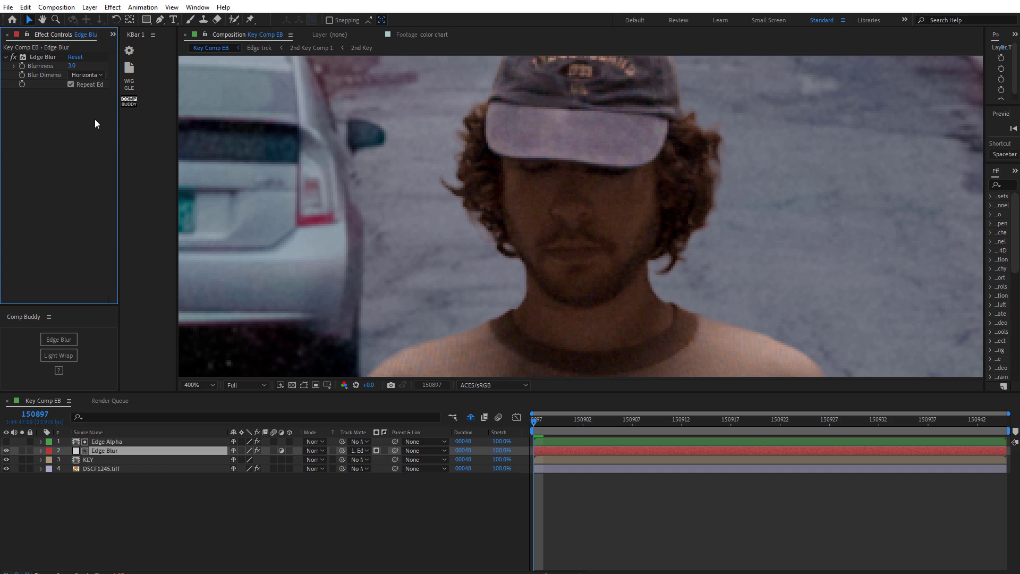
pyautogui.click(107, 452)
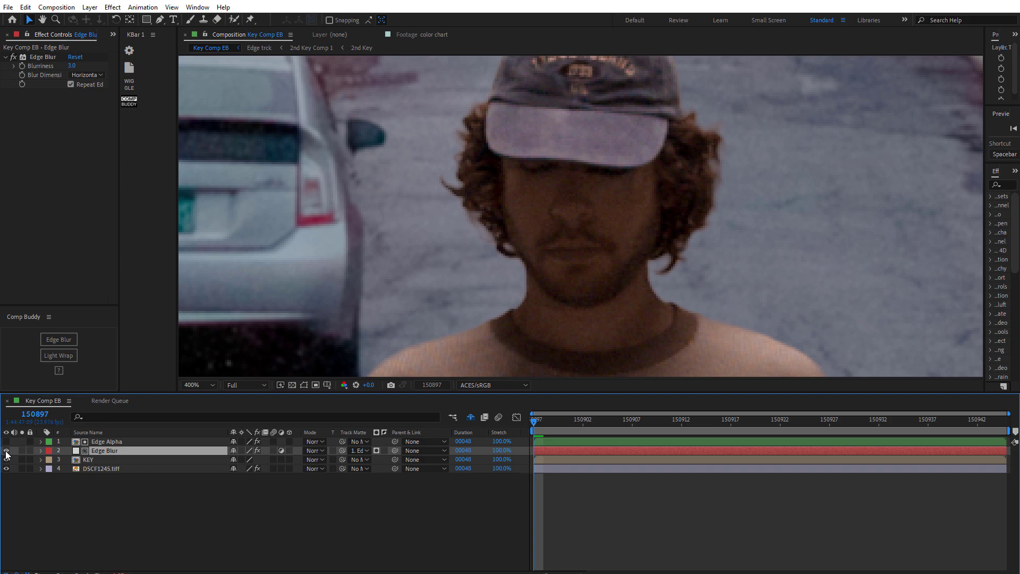
pyautogui.click(6, 451)
pyautogui.click(6, 451)
pyautogui.click(7, 451)
pyautogui.click(7, 451)
pyautogui.click(7, 451)
pyautogui.click(7, 451)
pyautogui.click(7, 450)
pyautogui.click(7, 451)
# Set the Edge Alpha layer's Edge Width Choke Matte to -1.
pyautogui.click(125, 441)
pyautogui.moveTo(112, 254); pyautogui.dragTo(130, 287)
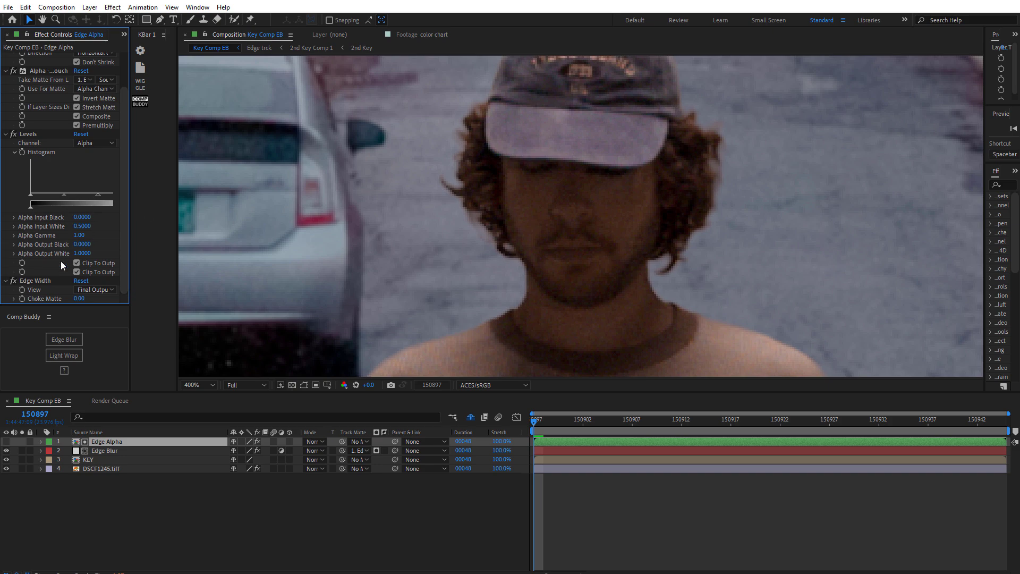
pyautogui.click(79, 298)
pyautogui.write('-1')
pyautogui.press('Return')
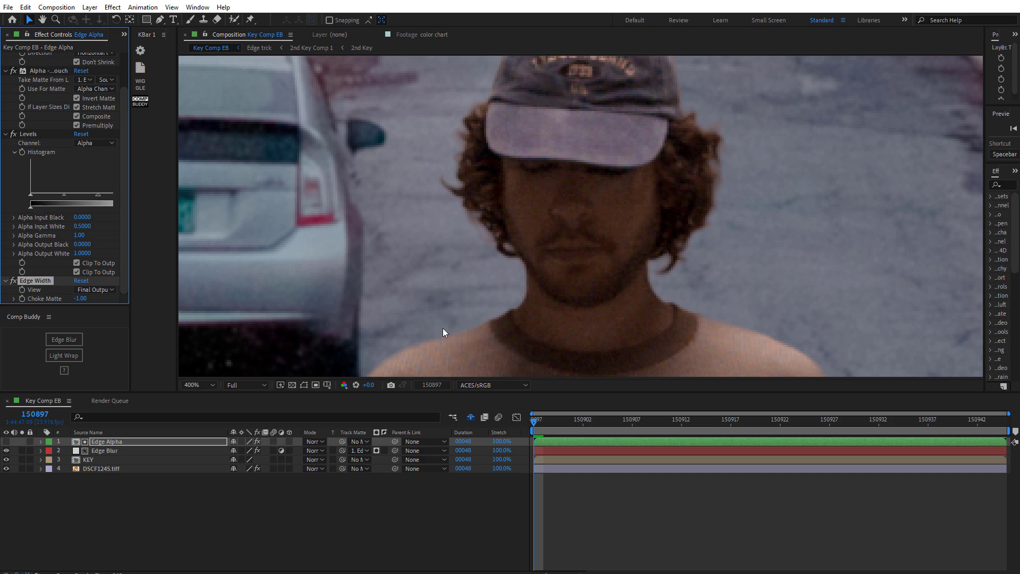
# Set Edge Alpha's Levels Alpha Input White to 0.3.
pyautogui.click(119, 451)
pyautogui.click(117, 444)
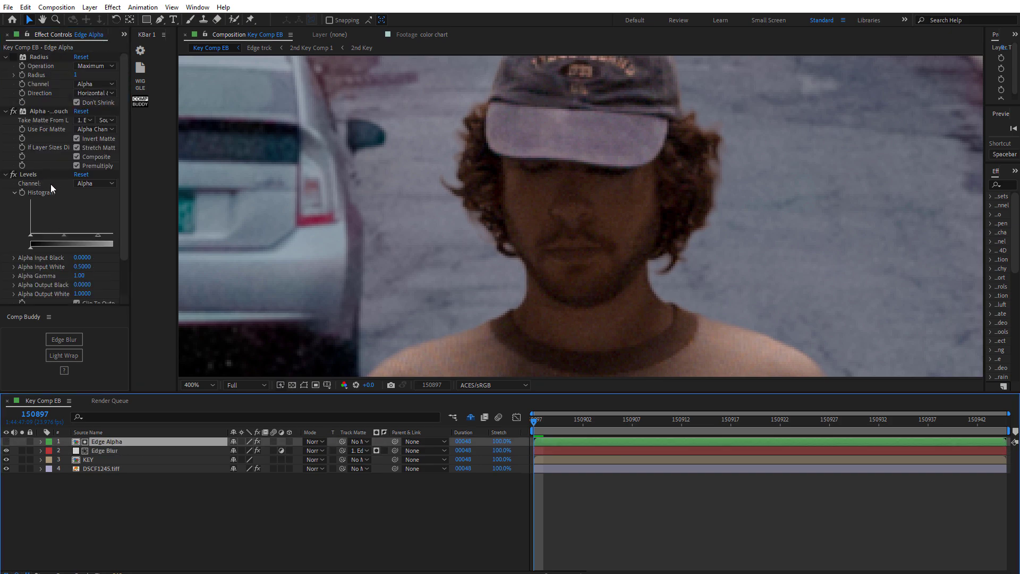
pyautogui.click(82, 267)
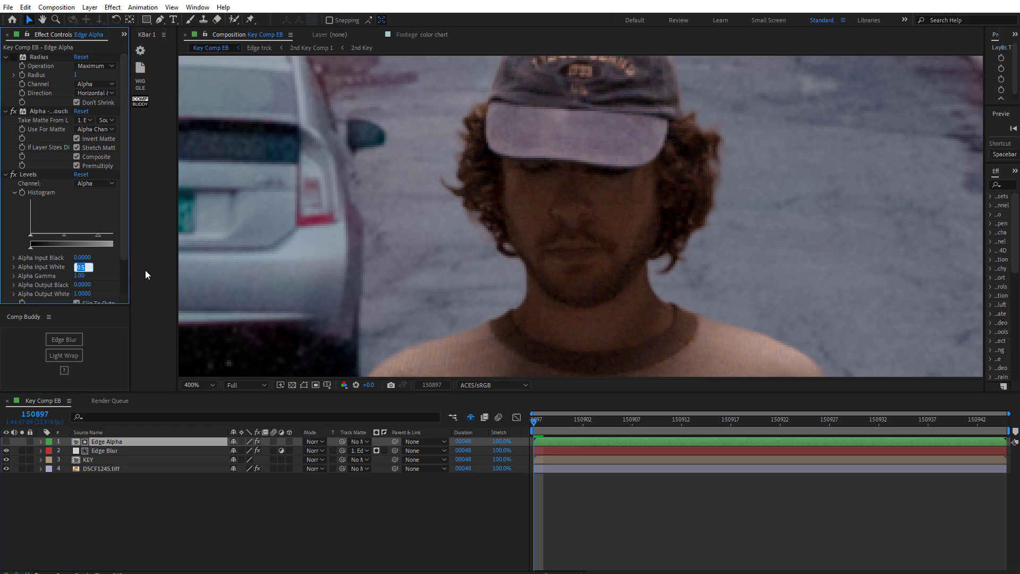
pyautogui.write('1')
pyautogui.write('.3')
pyautogui.press('Return')
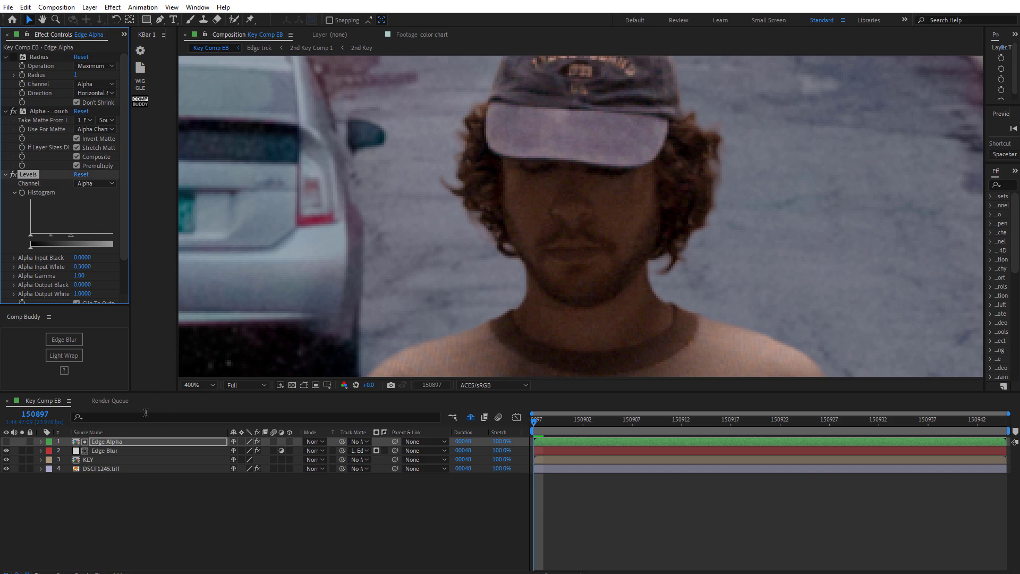
pyautogui.click(108, 450)
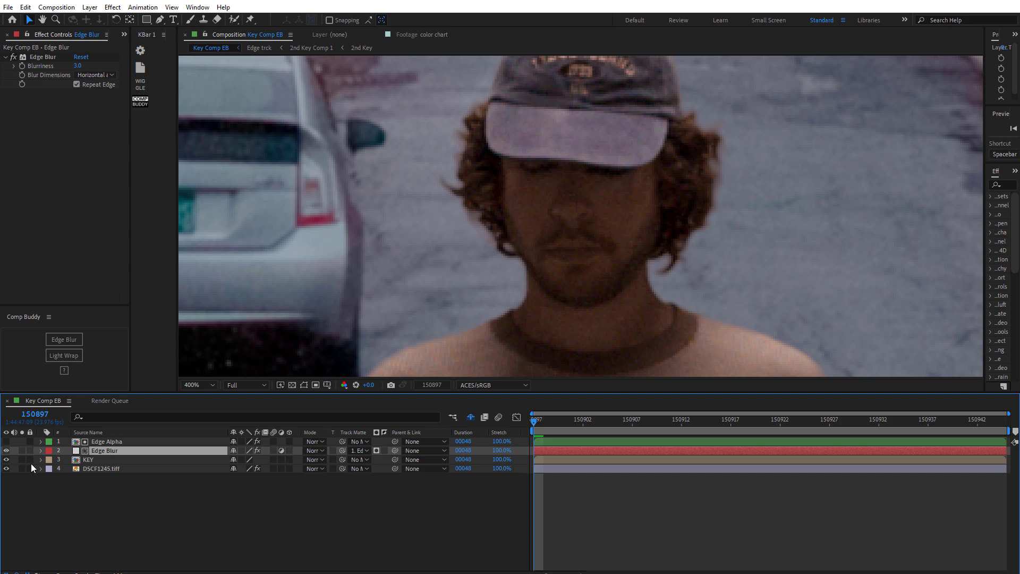
# Toggle the Edge Blur layer on and off repeatedly to compare the hair edges in the close-up.
pyautogui.click(7, 451)
pyautogui.click(7, 450)
pyautogui.click(7, 451)
pyautogui.click(6, 450)
pyautogui.click(7, 451)
pyautogui.click(7, 451)
pyautogui.click(7, 451)
pyautogui.click(7, 451)
pyautogui.moveTo(467, 338); pyautogui.dragTo(515, 269)
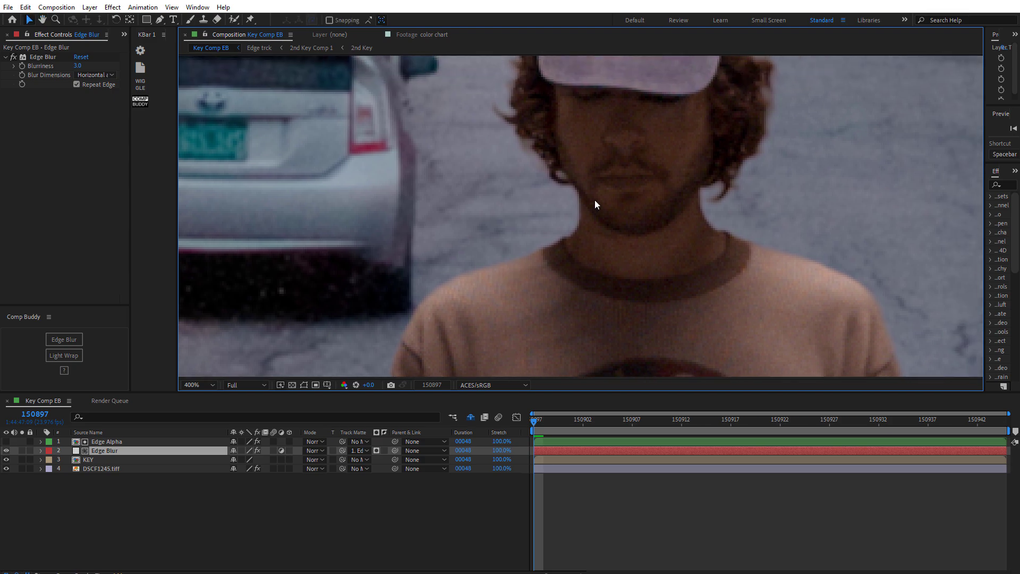
pyautogui.scroll(2, 577, 232)
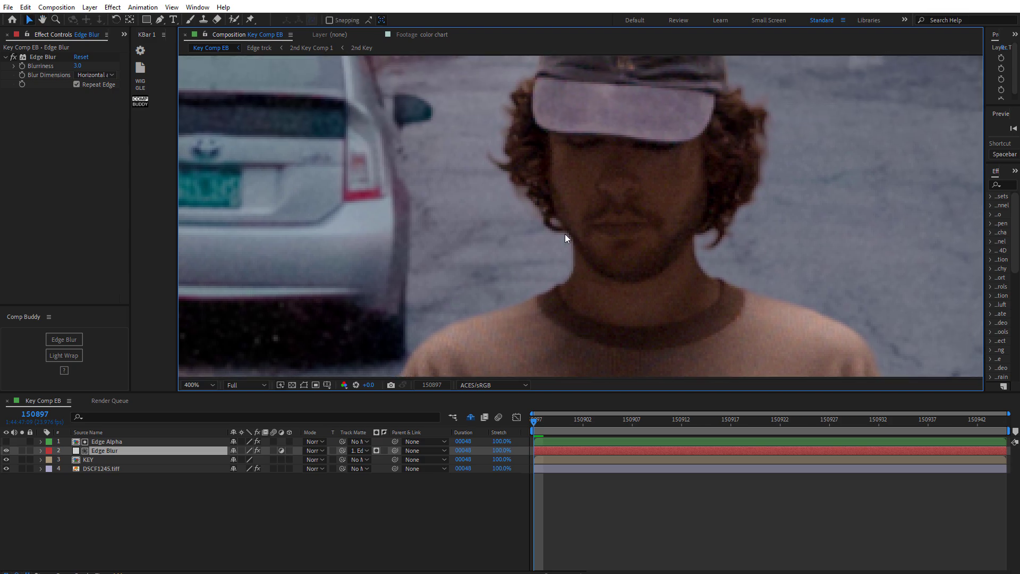
pyautogui.click(6, 451)
pyautogui.click(6, 450)
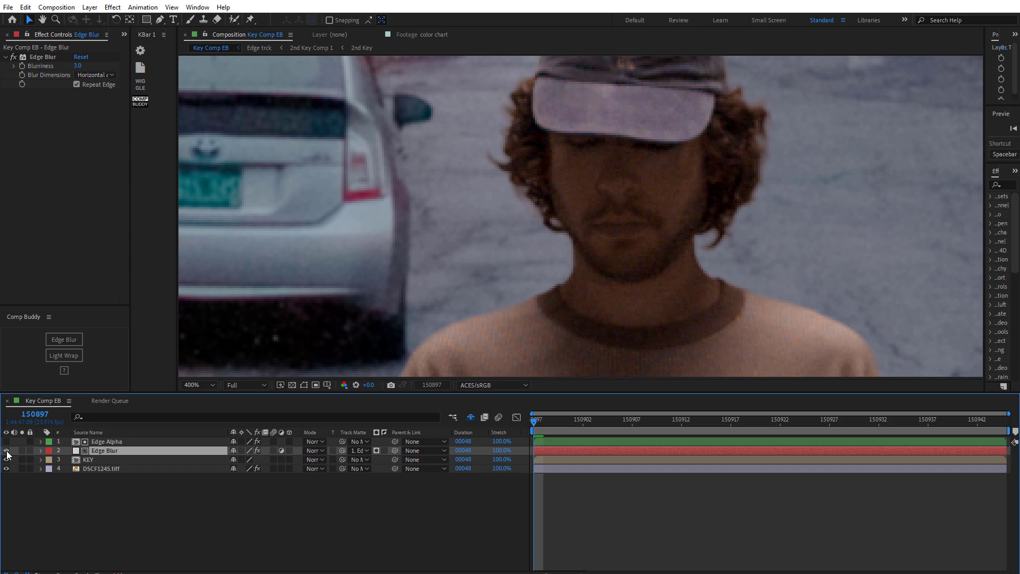
pyautogui.click(7, 451)
pyautogui.click(6, 451)
pyautogui.click(7, 451)
pyautogui.click(6, 451)
pyautogui.click(7, 451)
pyautogui.click(6, 451)
pyautogui.click(7, 451)
pyautogui.click(6, 451)
# Raise Edge Blur's Blurriness to 6.0.
pyautogui.click(79, 67)
pyautogui.write('6')
pyautogui.press('Return')
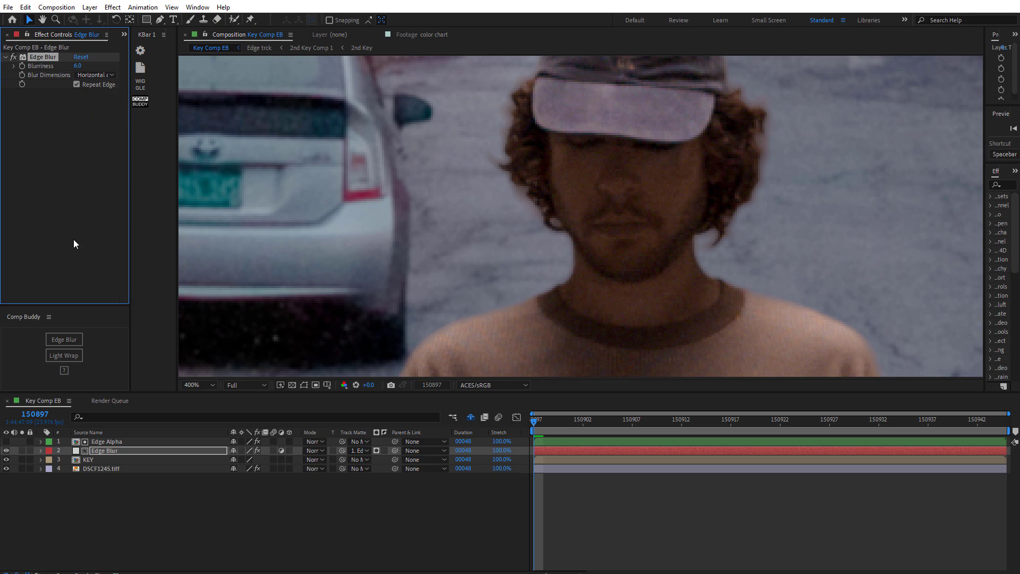
pyautogui.click(122, 441)
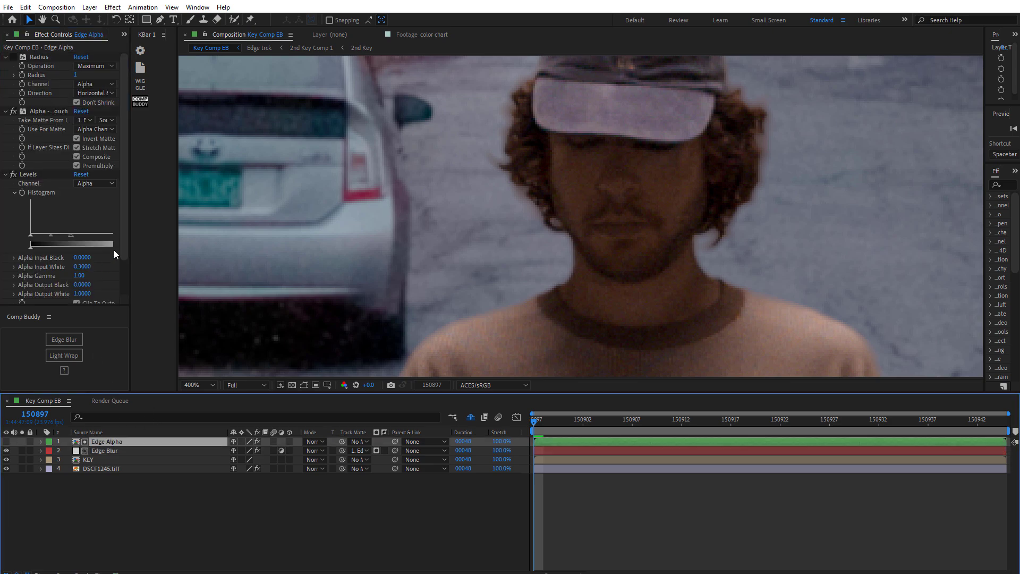
# Set Edge Alpha's Alpha Input White to 0.4.
pyautogui.moveTo(123, 245); pyautogui.dragTo(123, 295)
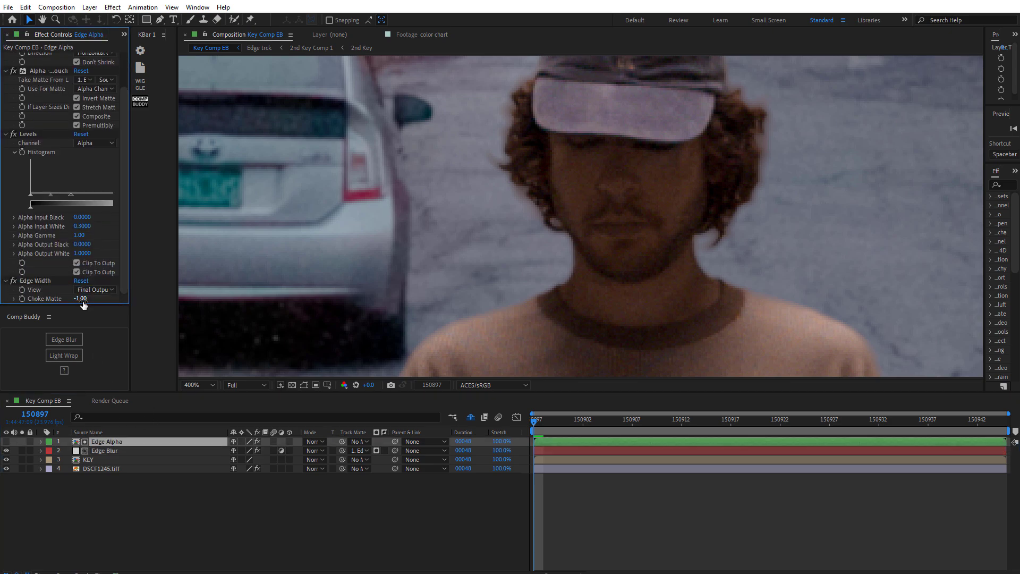
pyautogui.click(83, 226)
pyautogui.press('BackSpace')
pyautogui.write('.4')
pyautogui.press('Return')
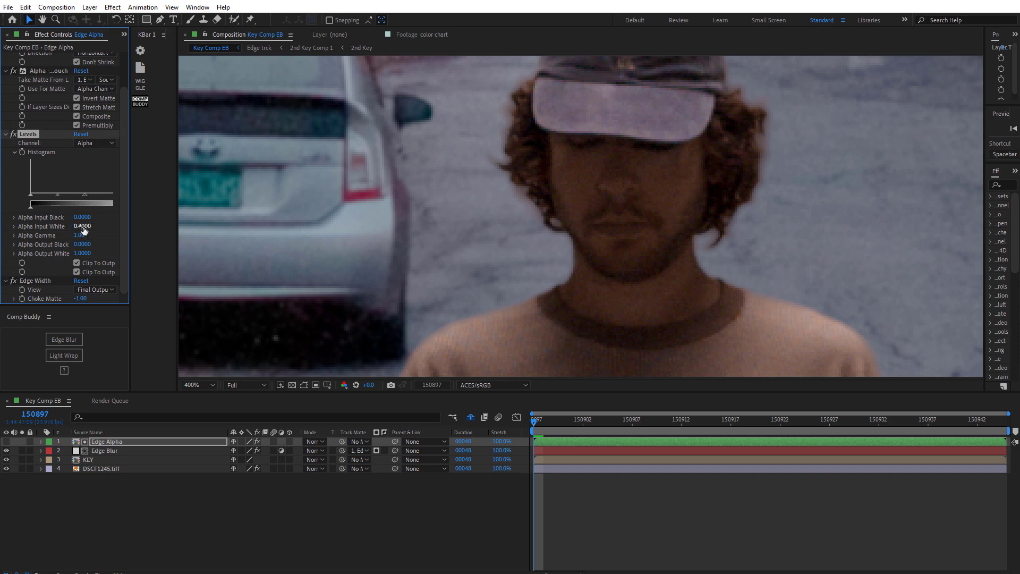
# Lower Edge Blur's Blurriness to 4.0 and toggle the layer off and on to compare.
pyautogui.click(106, 450)
pyautogui.click(78, 66)
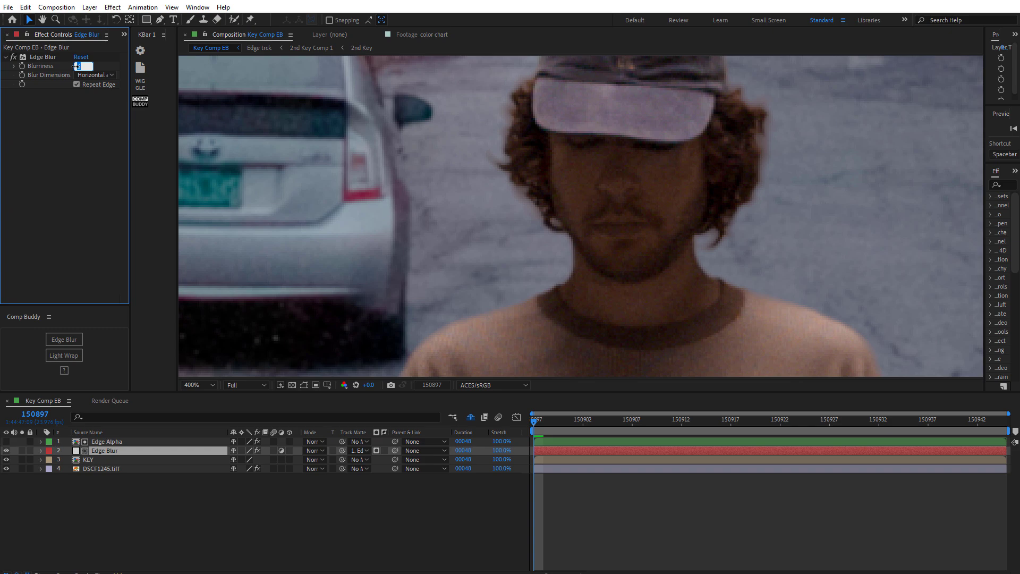
pyautogui.write('4')
pyautogui.press('Return')
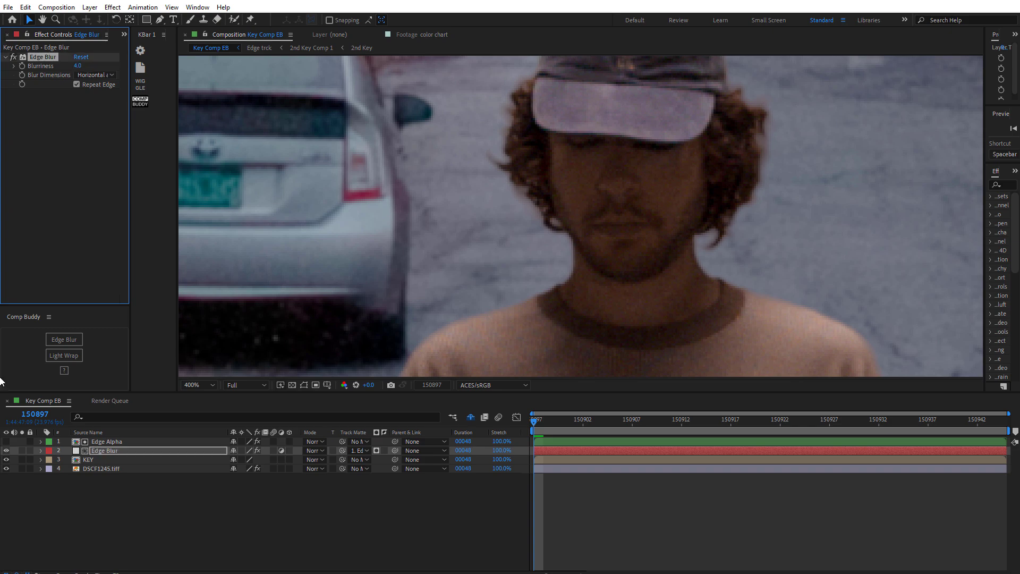
pyautogui.click(6, 451)
pyautogui.click(7, 451)
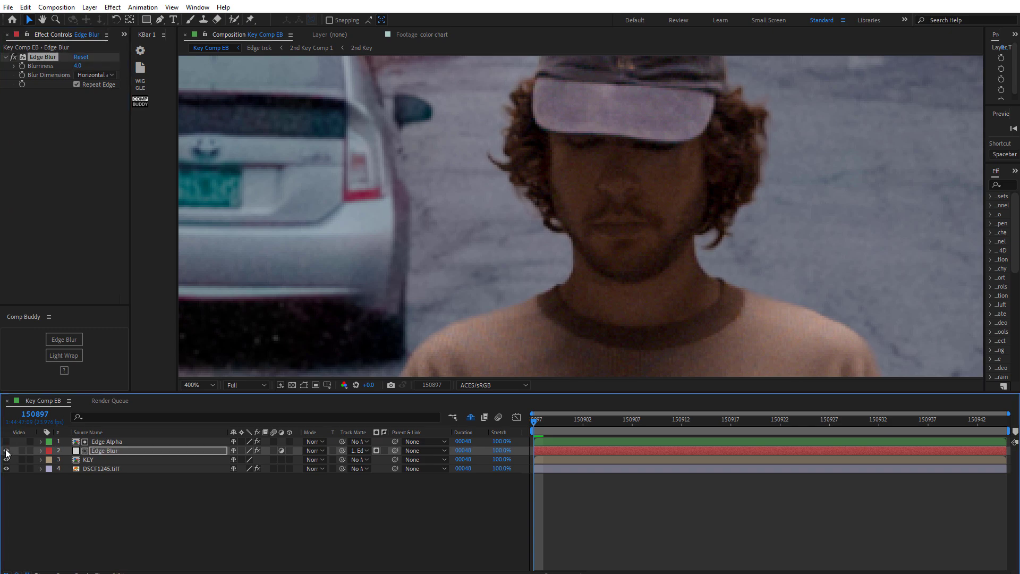
pyautogui.click(7, 451)
pyautogui.scroll(-4, 538, 279)
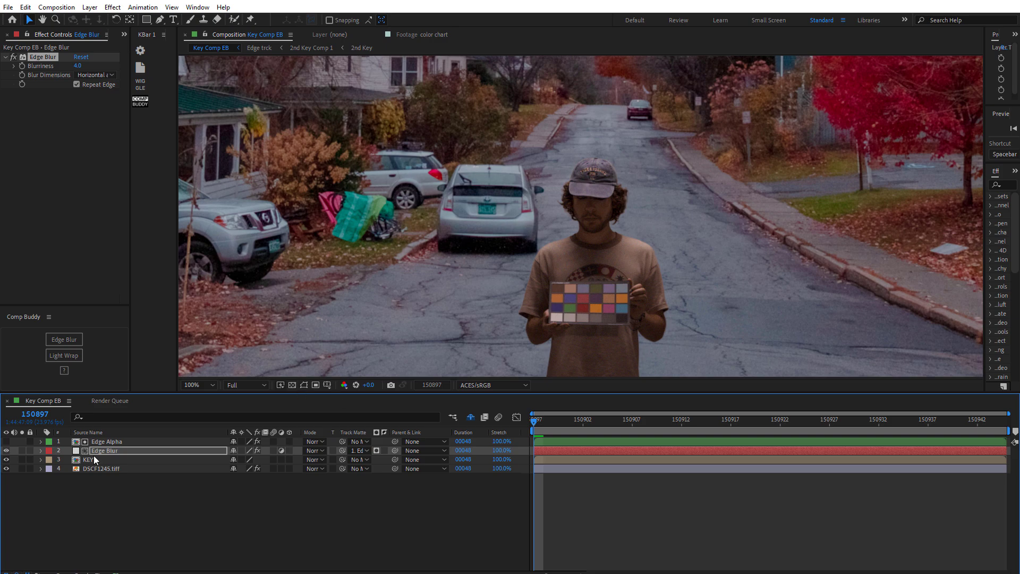
pyautogui.click(6, 450)
pyautogui.click(7, 451)
pyautogui.click(7, 452)
pyautogui.scroll(2, 605, 189)
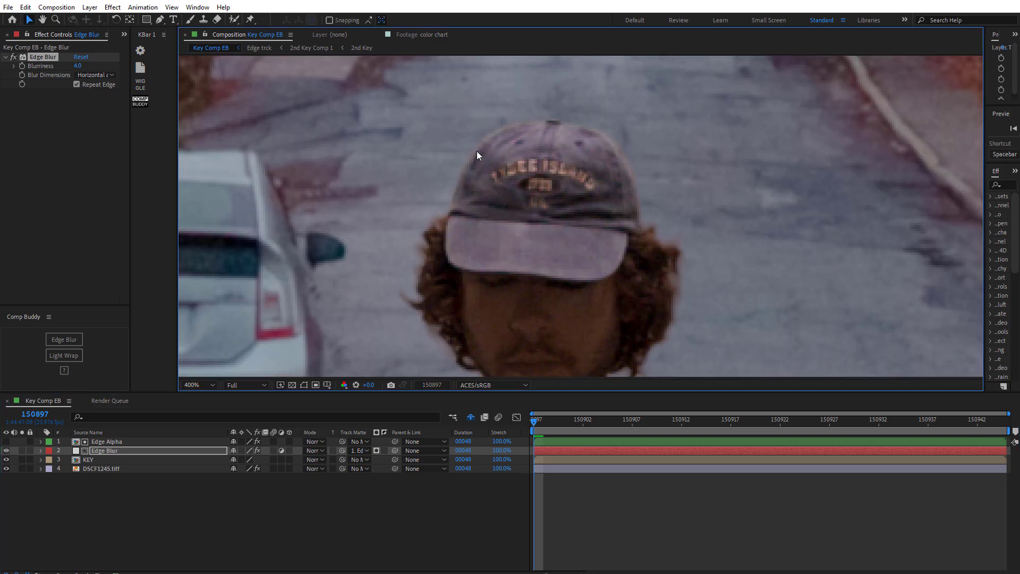
pyautogui.press(',')
pyautogui.press('.')
# Reduce Edge Blur's Blurriness to 3.0.
pyautogui.click(111, 453)
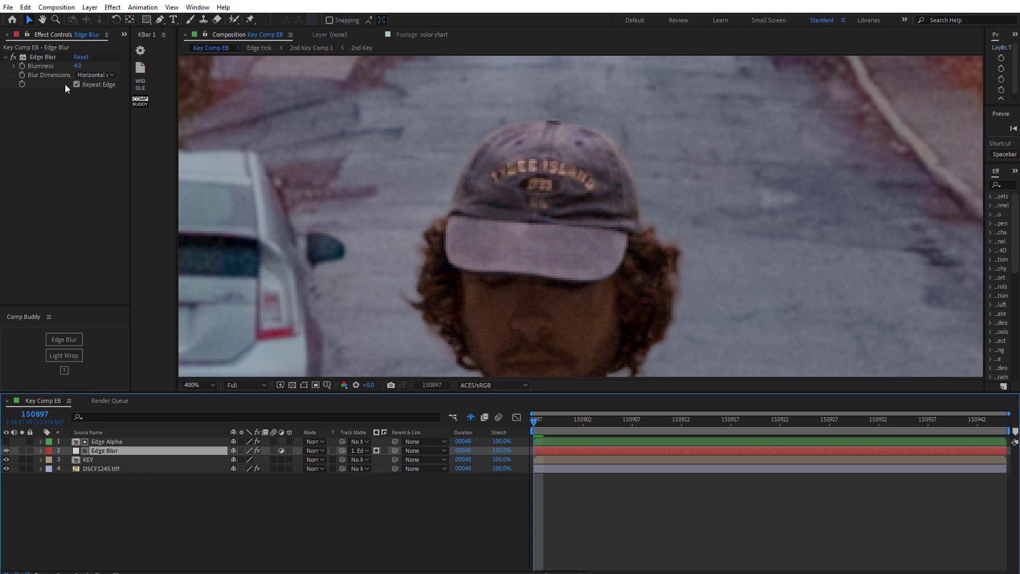
pyautogui.click(80, 66)
pyautogui.write('3')
pyautogui.press('Return')
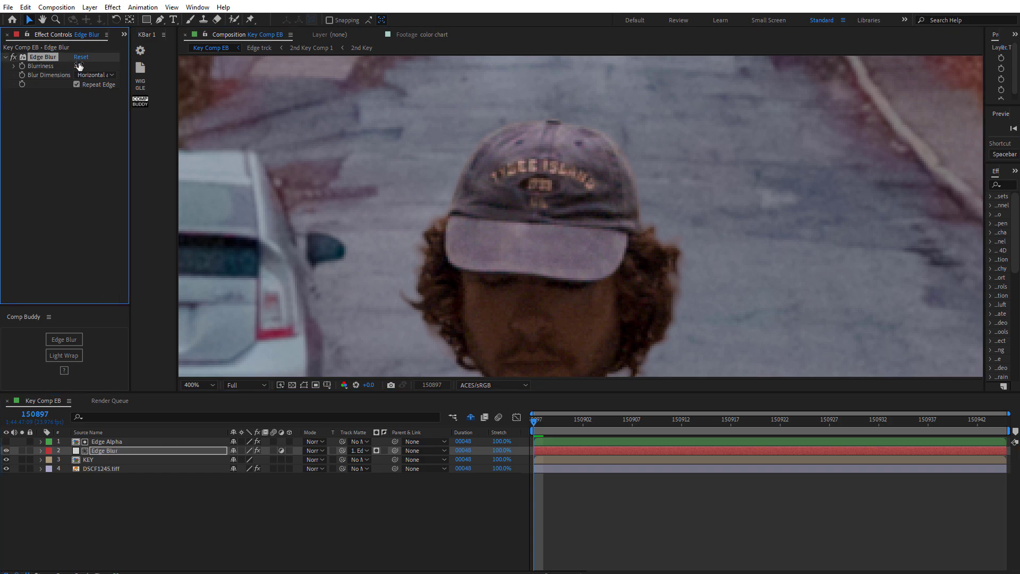
# Change Edge Alpha's Edge Width Choke Matte to -0.50 and review the softened edge in the close-up.
pyautogui.click(8, 456)
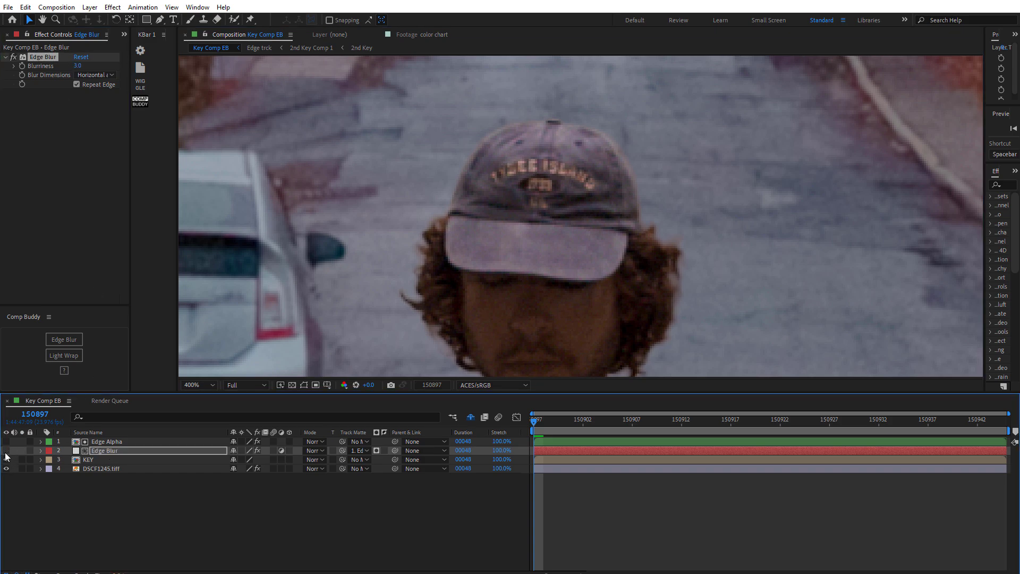
pyautogui.click(109, 442)
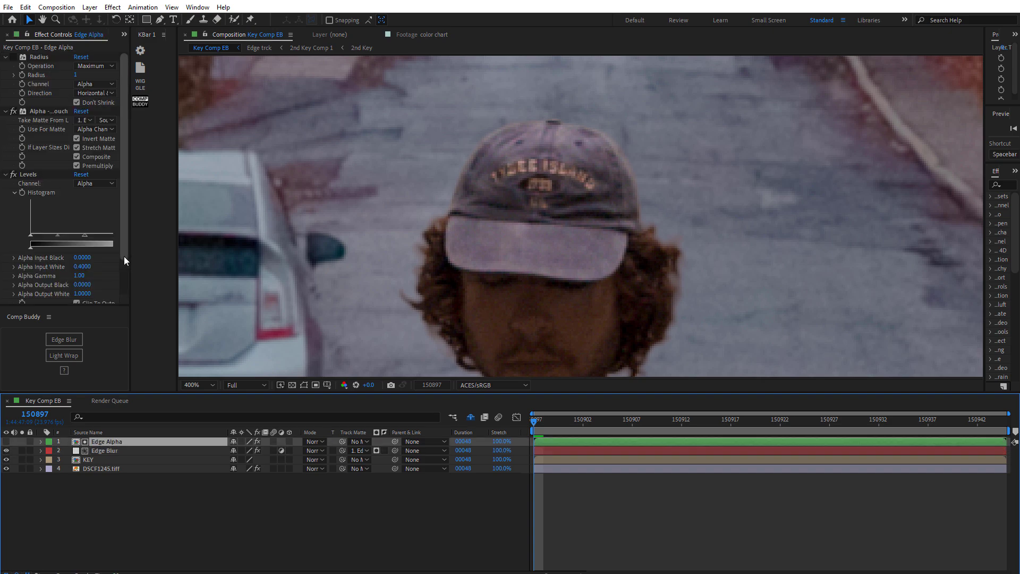
pyautogui.scroll(-3, 106, 285)
pyautogui.click(83, 300)
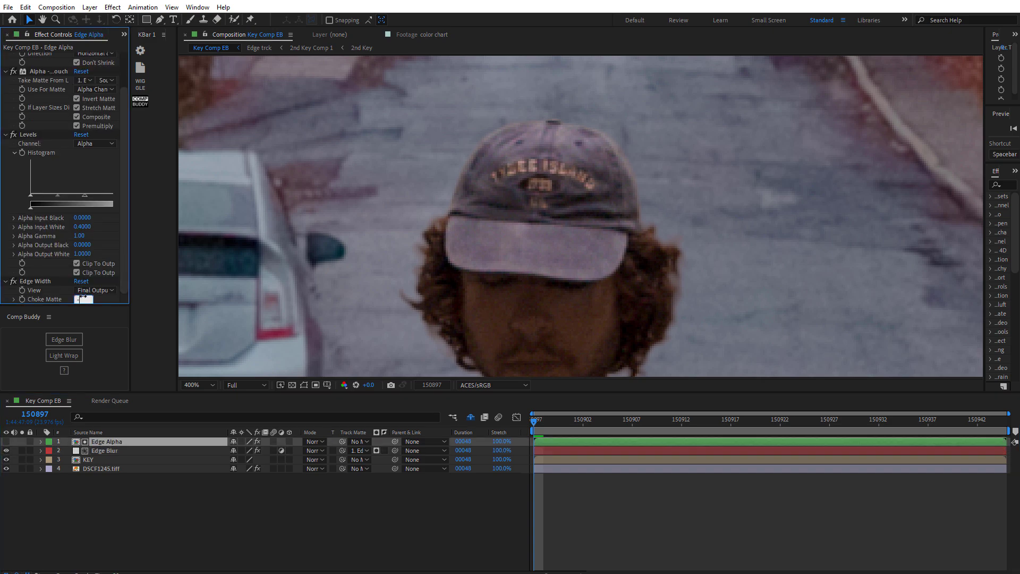
pyautogui.press('Return')
pyautogui.click(105, 451)
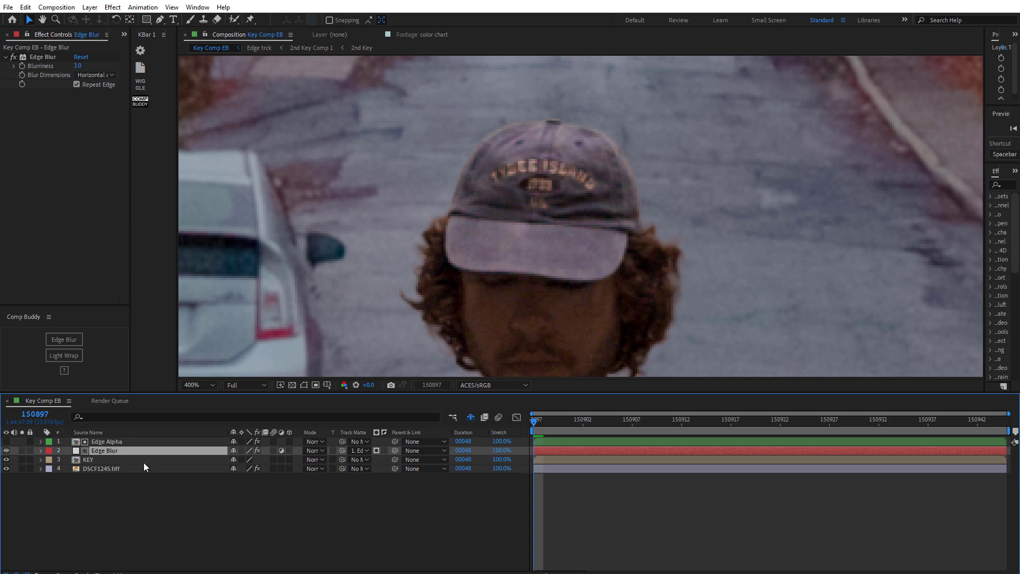
pyautogui.click(117, 441)
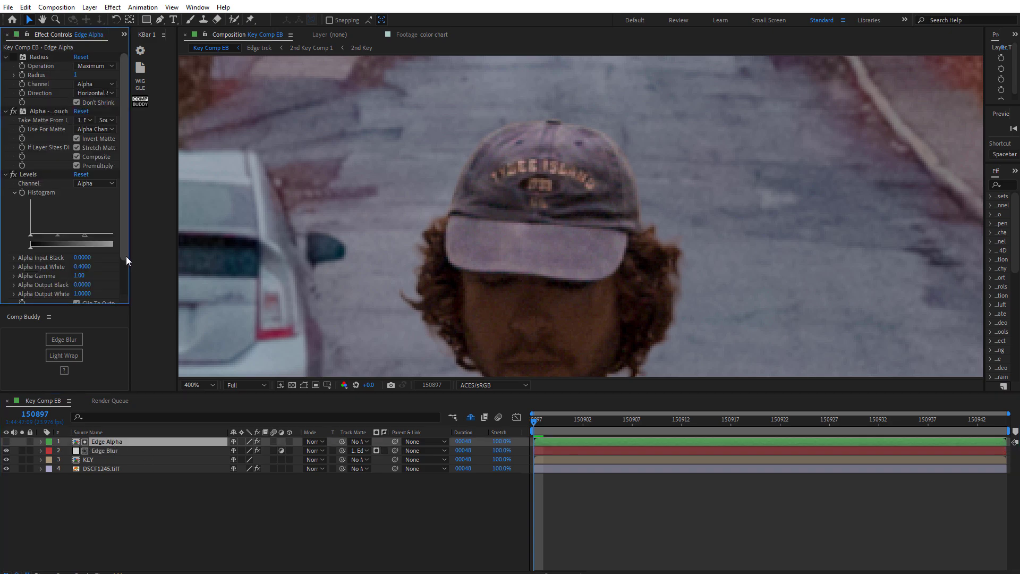
pyautogui.scroll(-2, 127, 260)
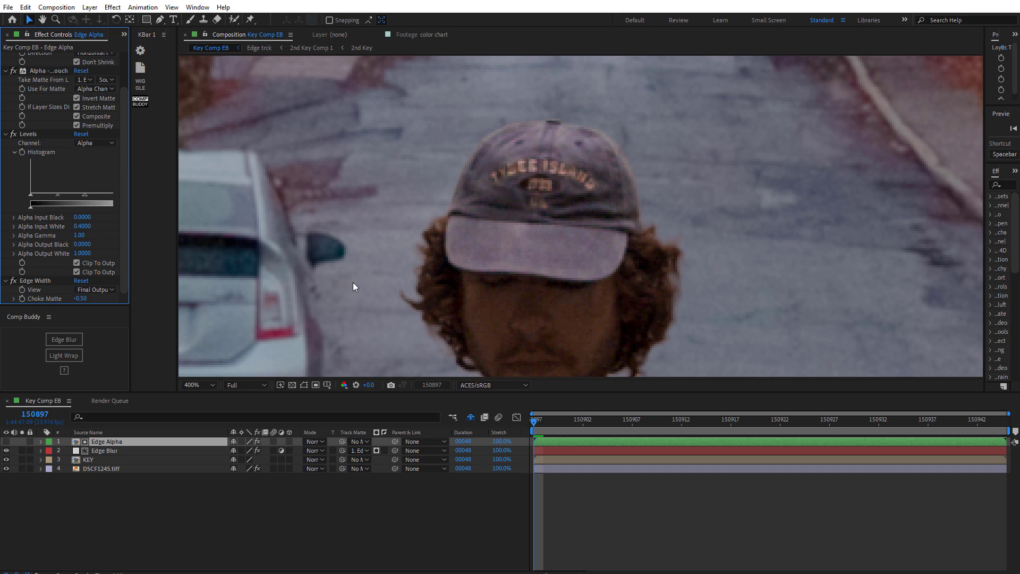
pyautogui.press('h')
pyautogui.moveTo(574, 174); pyautogui.dragTo(566, 103)
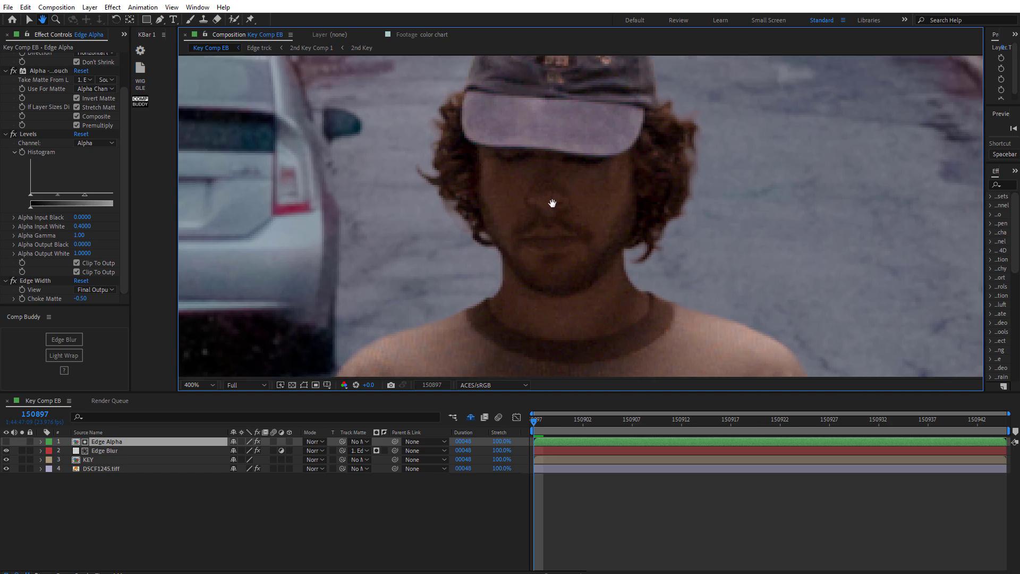
# Switch back to the Selection tool in the hcw_locked_backdrop 2 composition.
pyautogui.press('v')
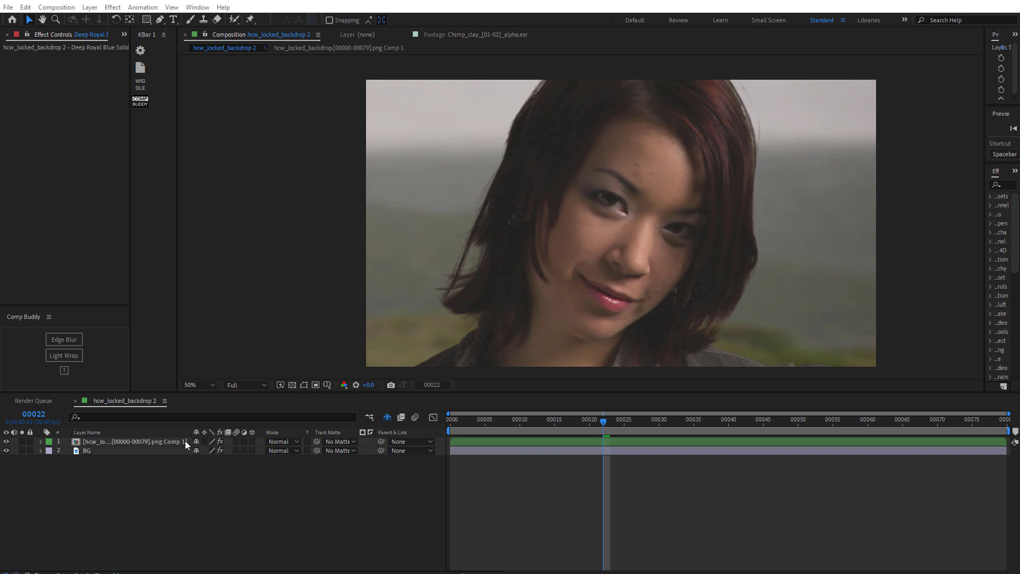
# Show png Comp 1's Levels effect (Red Input White 0.93) and zoom to 100% on the eyes.
pyautogui.click(128, 443)
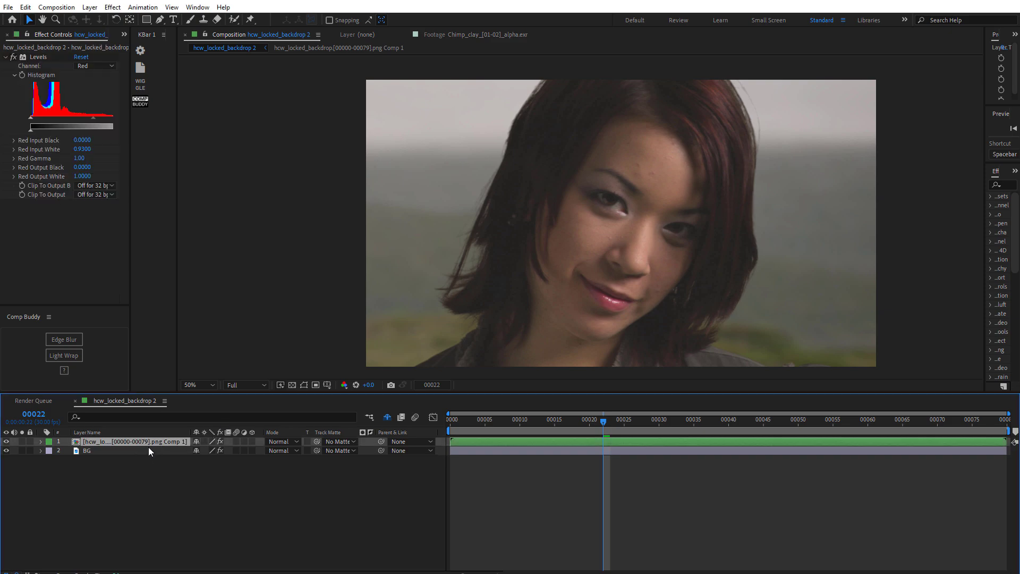
pyautogui.click(148, 451)
pyautogui.click(149, 441)
pyautogui.moveTo(599, 191); pyautogui.dragTo(554, 217)
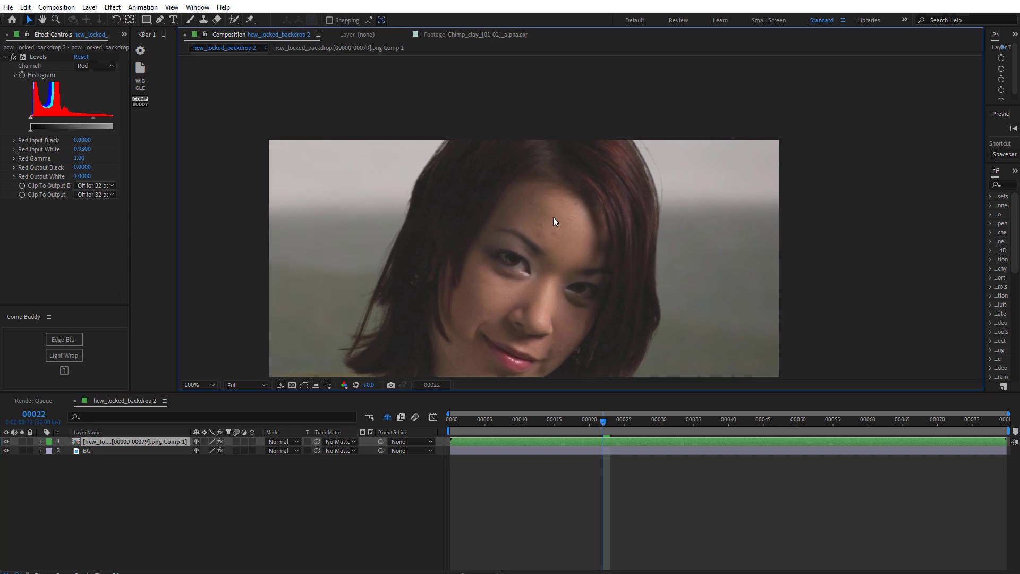
pyautogui.scroll(2, 553, 217)
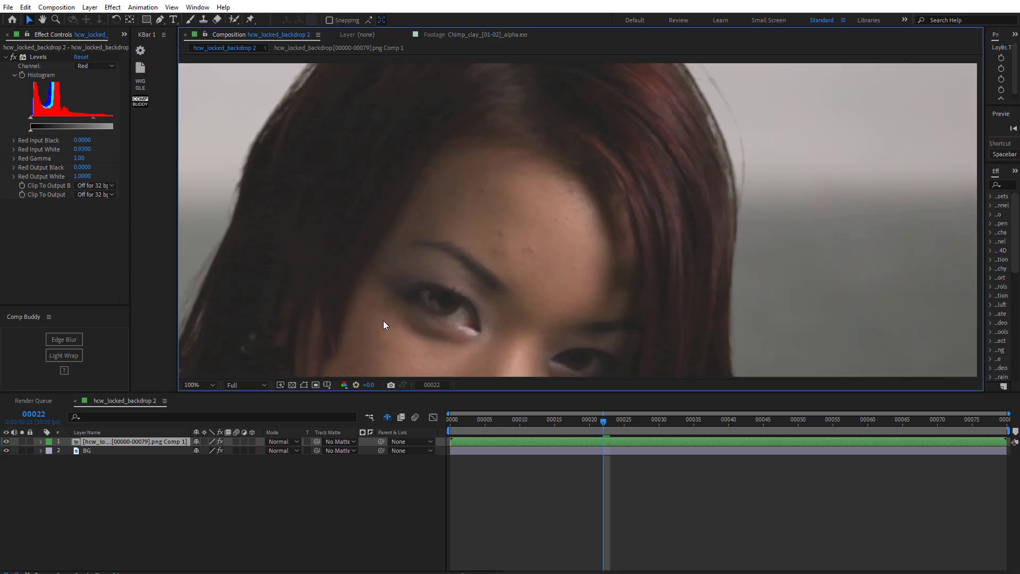
# Add Comp Buddy Edge Blur layers and give Edge Alpha Alpha Input White 0.4, Choke Matte -0.50.
pyautogui.click(64, 340)
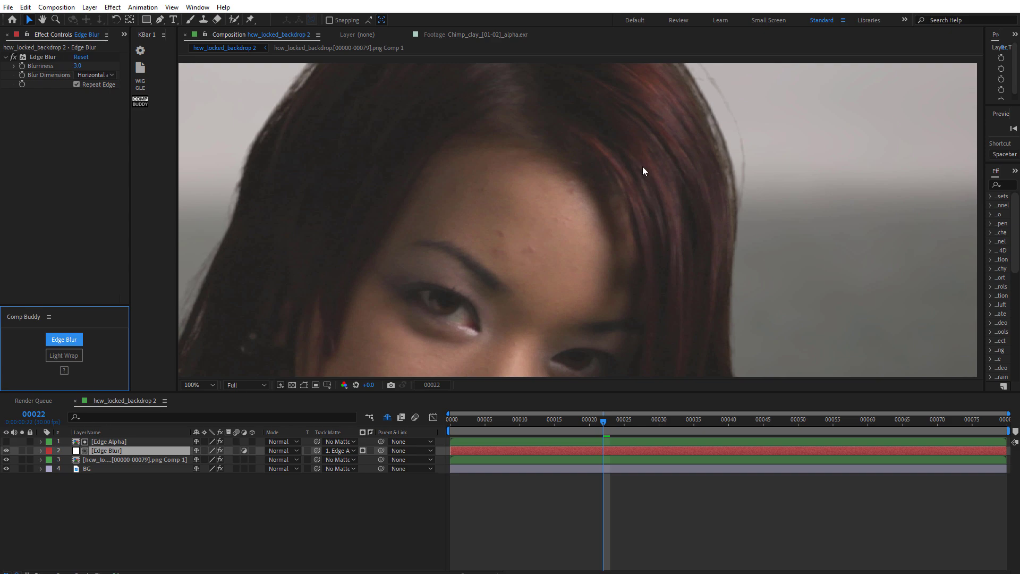
pyautogui.click(5, 451)
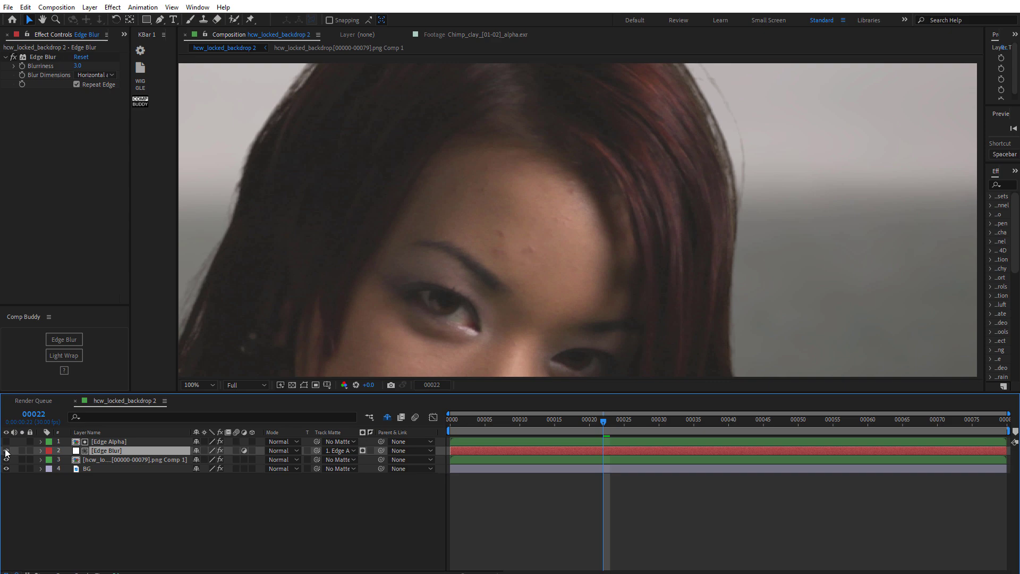
pyautogui.click(109, 442)
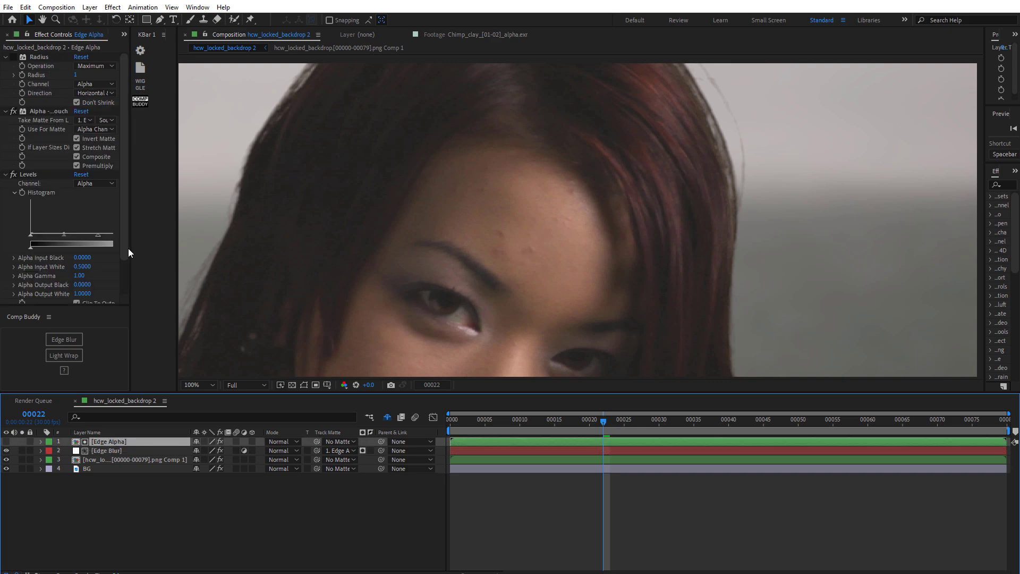
pyautogui.click(122, 281)
pyautogui.scroll(-2, 122, 281)
pyautogui.click(82, 227)
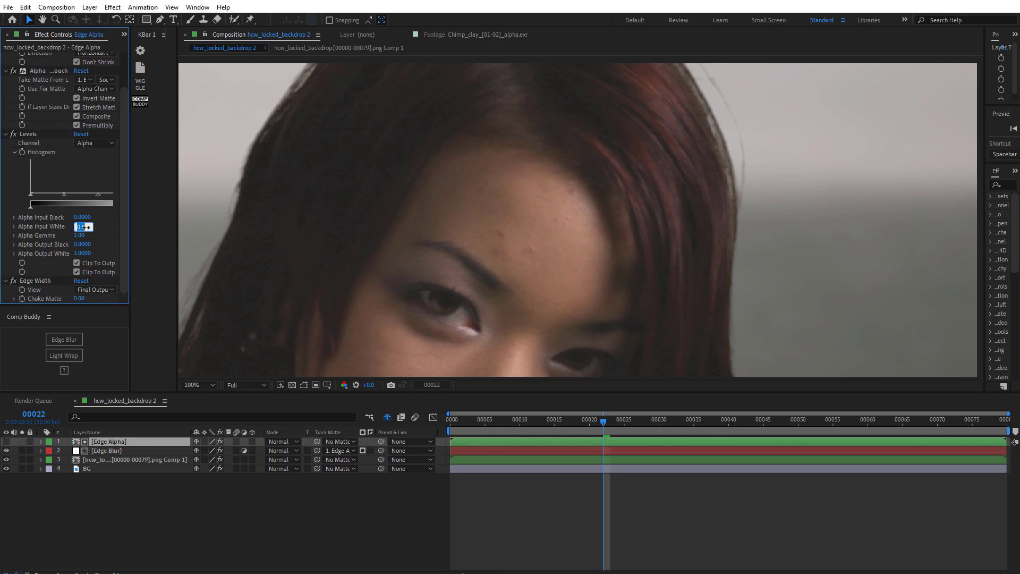
pyautogui.write('.4')
pyautogui.press('Return')
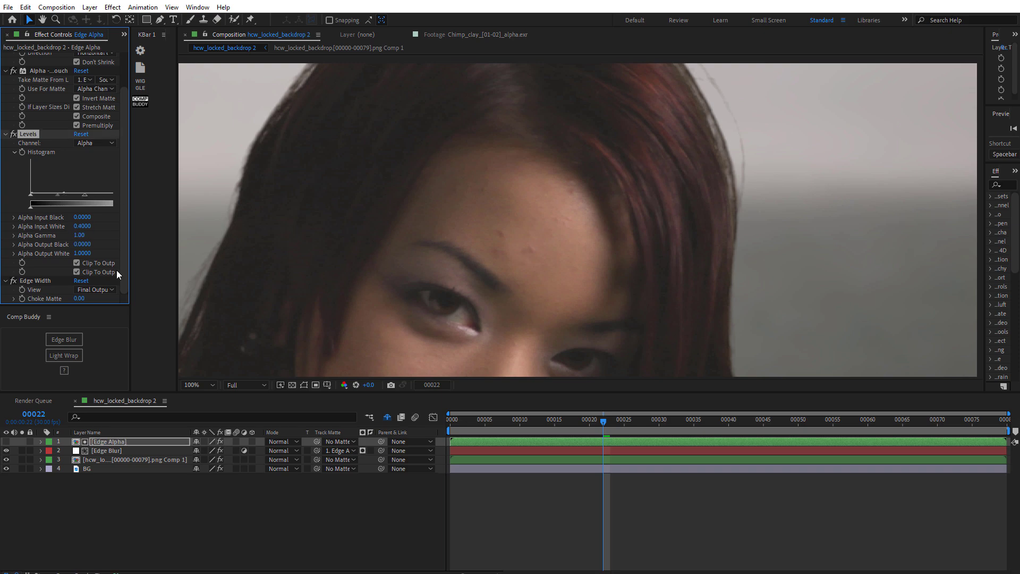
pyautogui.click(78, 298)
pyautogui.write('-.5')
pyautogui.press('Return')
# Try Edge Blur Blurriness 4.5, toggling the layer to compare the lower hair edge.
pyautogui.click(123, 451)
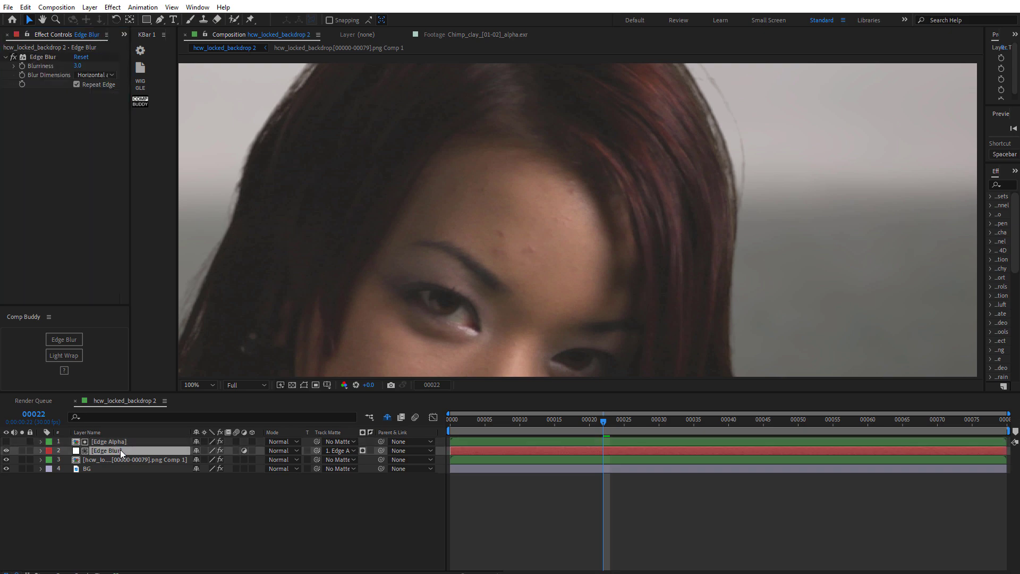
pyautogui.click(77, 66)
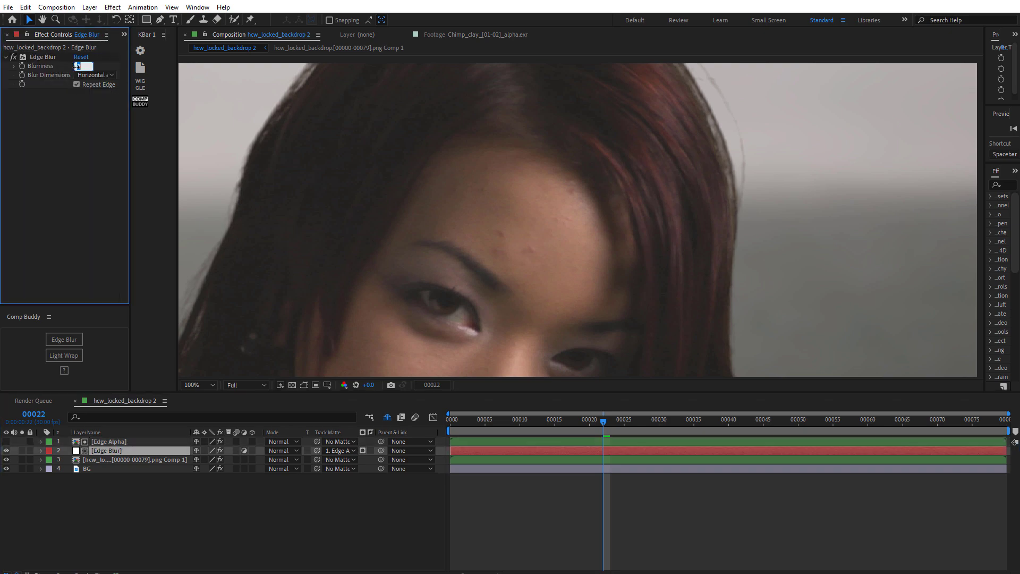
pyautogui.write('4.5')
pyautogui.press('Return')
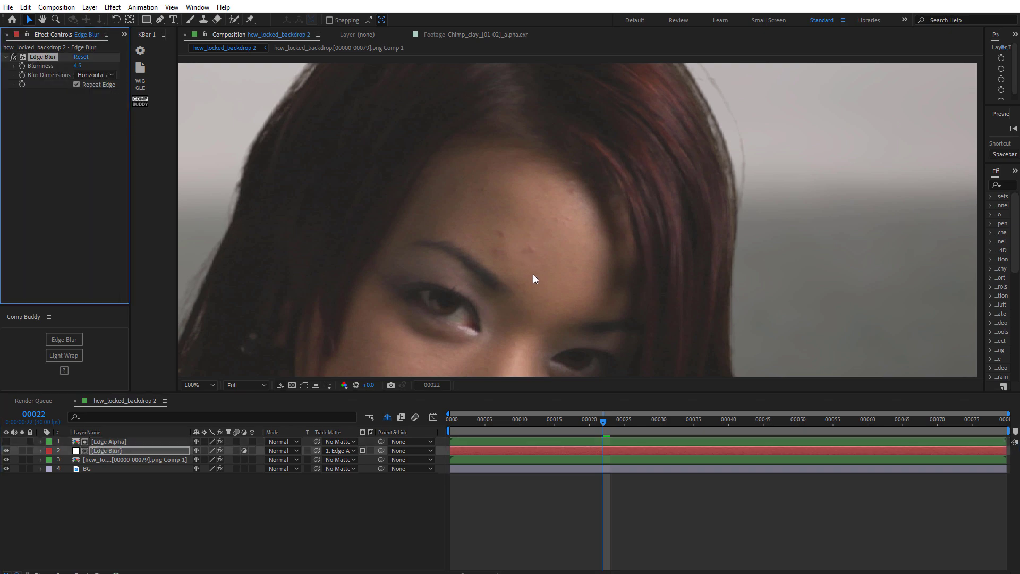
pyautogui.click(7, 455)
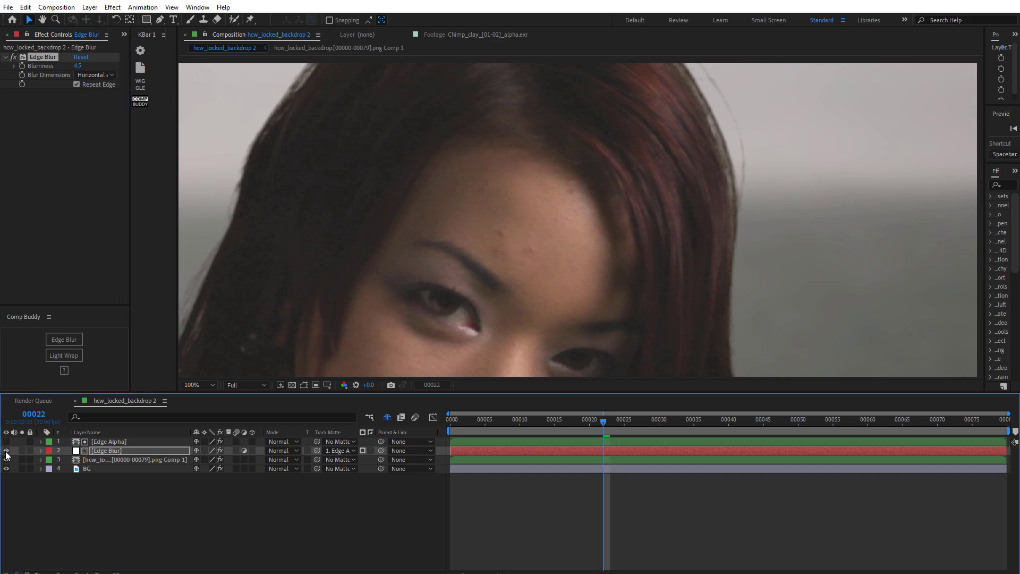
pyautogui.moveTo(409, 281); pyautogui.dragTo(813, 96)
pyautogui.scroll(-2, 588, 264)
pyautogui.scroll(1, 582, 269)
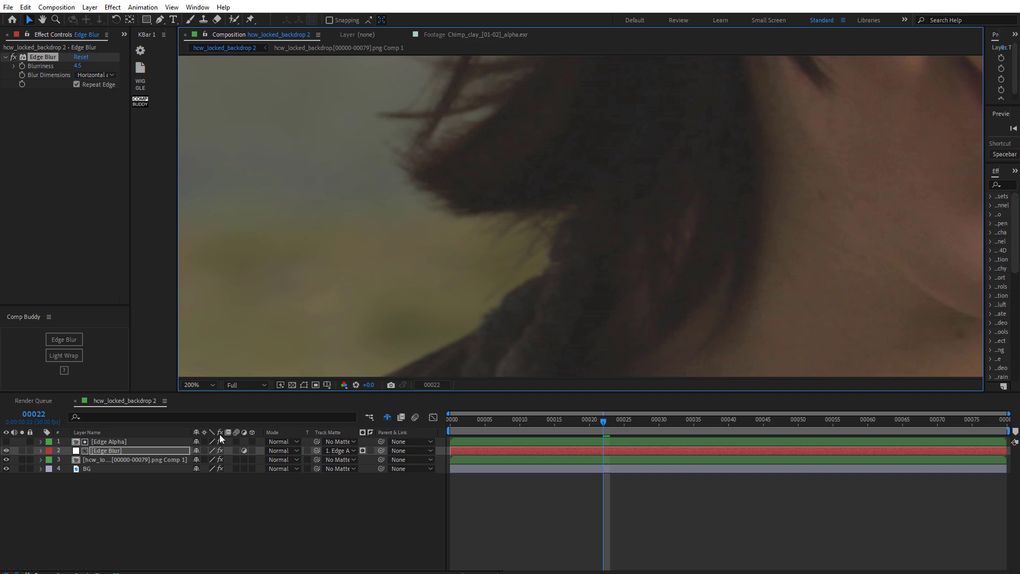
pyautogui.click(7, 453)
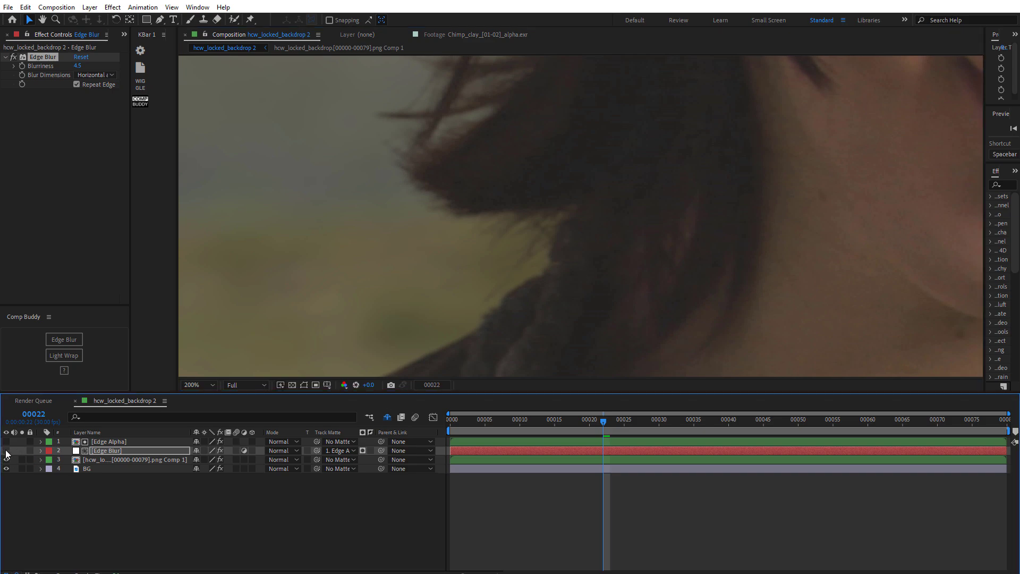
pyautogui.click(6, 451)
# Raise the Edge Blur layer's Blurriness to 6.0 and compare the result.
pyautogui.click(77, 65)
pyautogui.write('6')
pyautogui.press('Return')
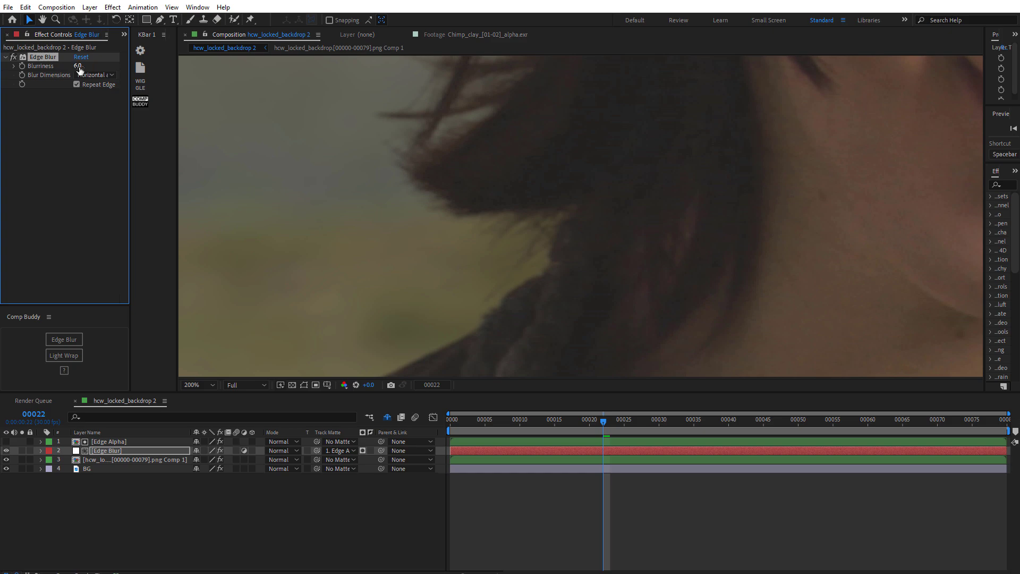
pyautogui.click(8, 455)
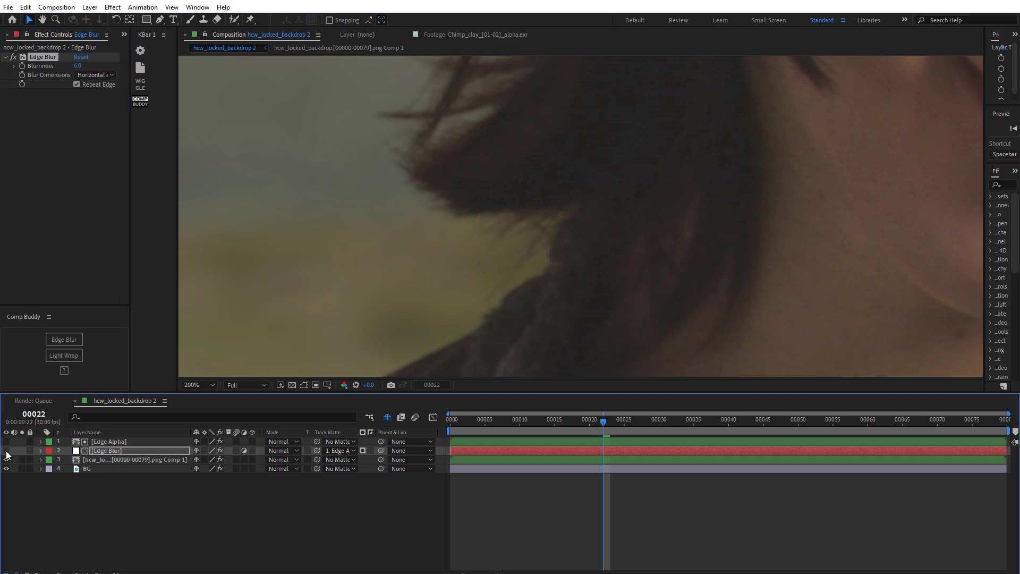
pyautogui.click(359, 334)
pyautogui.scroll(-2, 537, 216)
pyautogui.scroll(-2, 527, 276)
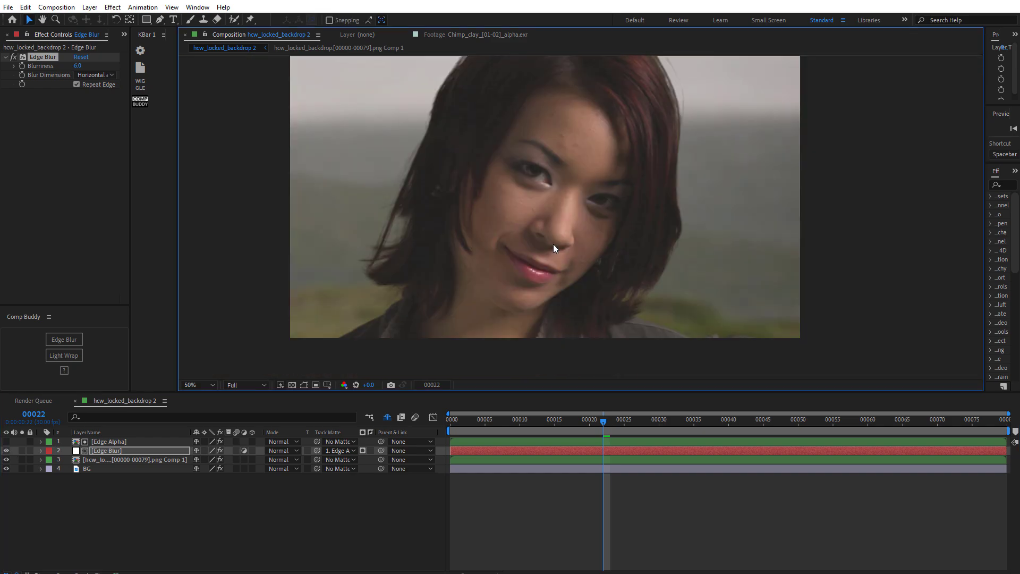
pyautogui.moveTo(553, 244)
pyautogui.mouseDown()
pyautogui.moveTo(569, 282)
pyautogui.moveTo(557, 258)
pyautogui.mouseUp()
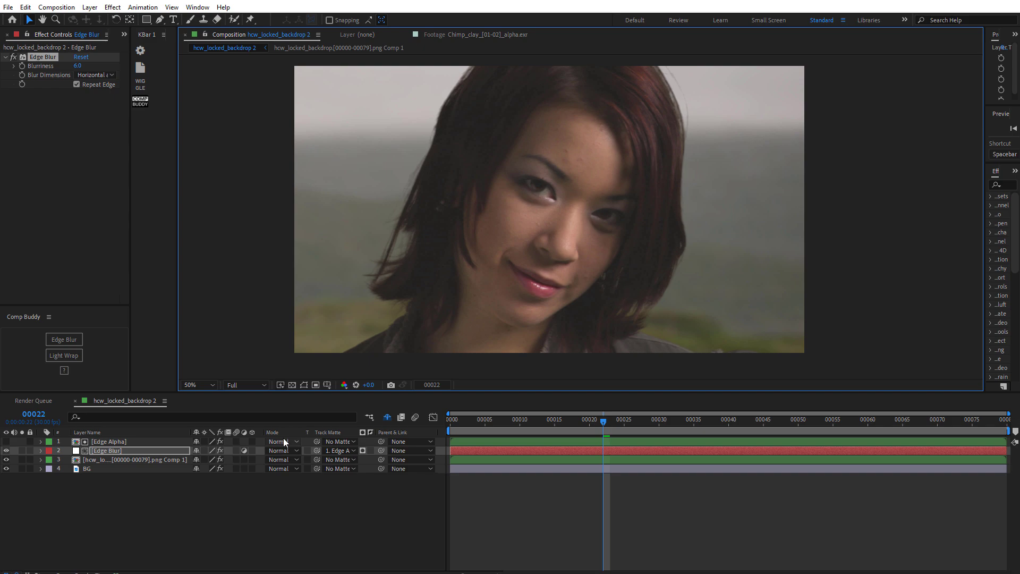
pyautogui.click(133, 455)
pyautogui.click(132, 460)
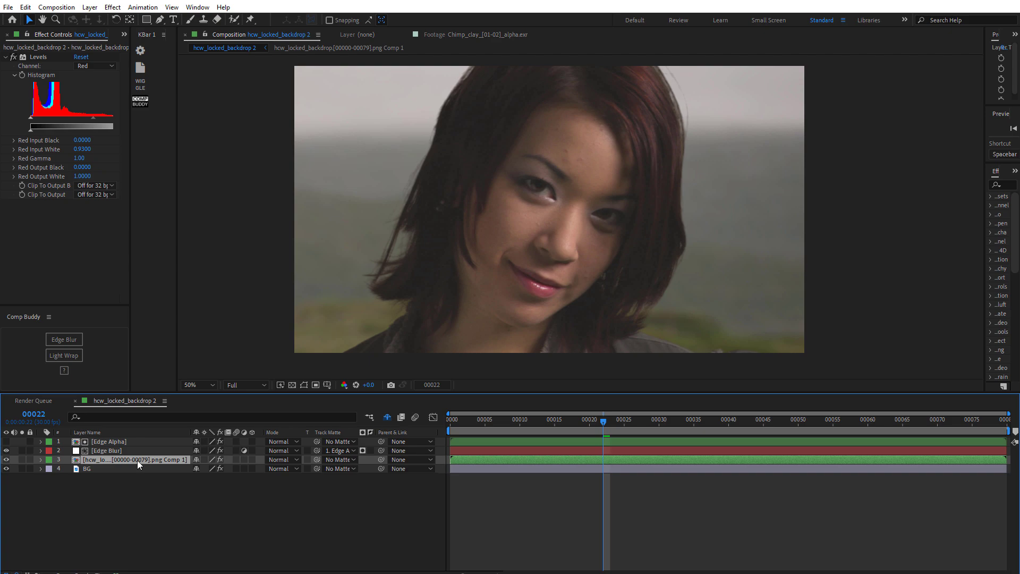
pyautogui.doubleClick(104, 463)
pyautogui.click(113, 441)
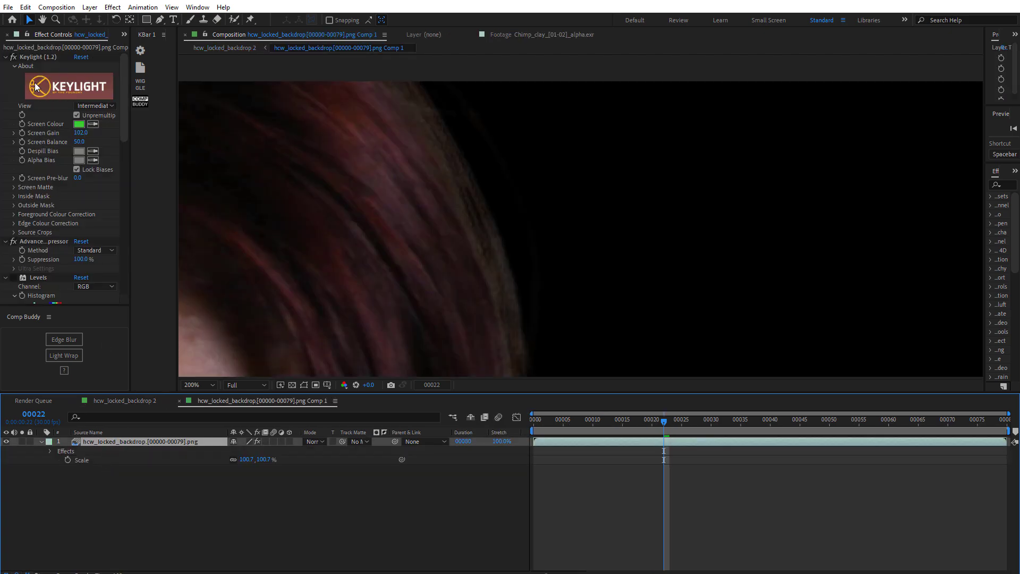
pyautogui.click(235, 516)
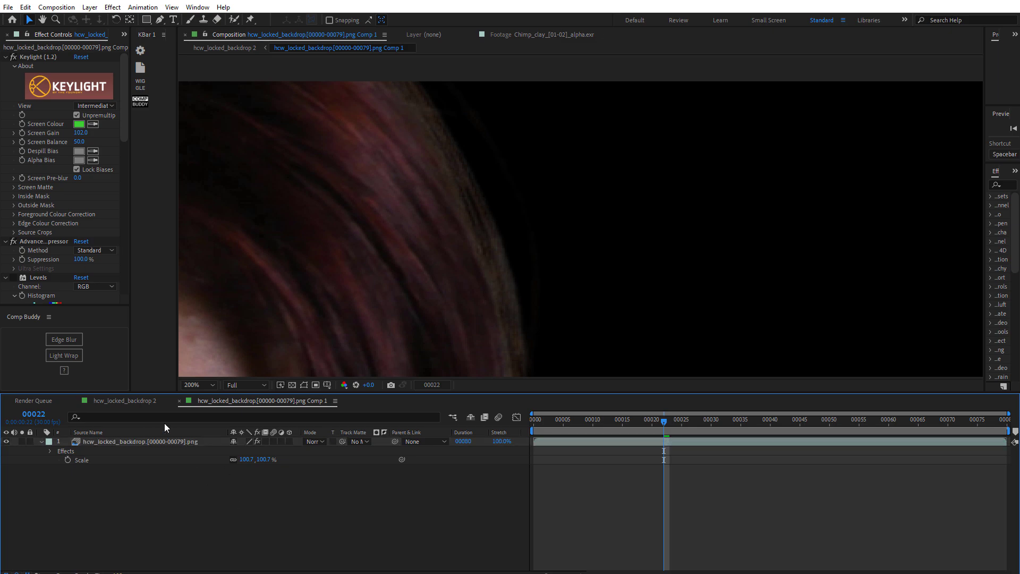
pyautogui.click(180, 399)
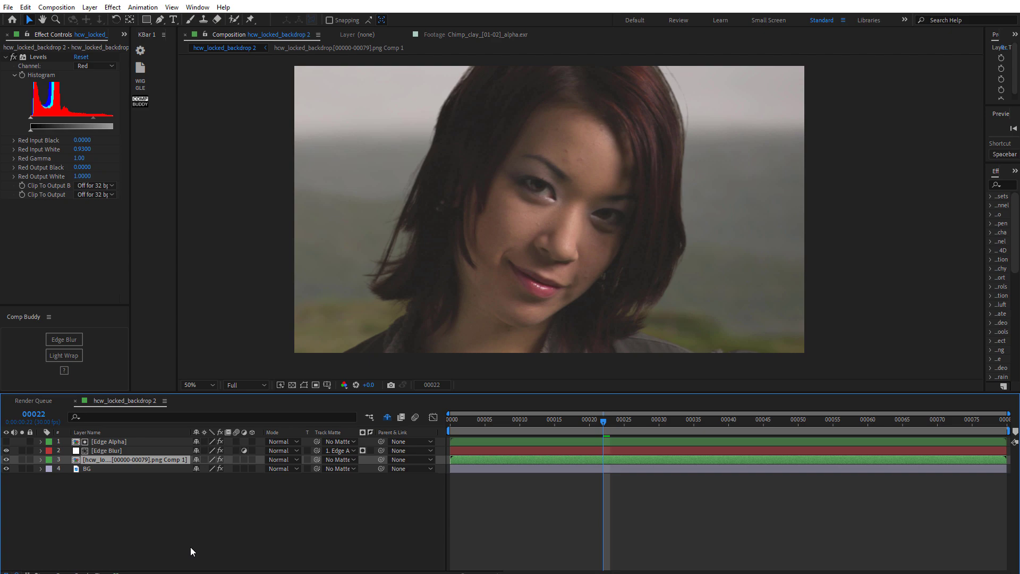
# Select the BG layer to show its Camera Lens Blur (Blur Radius 22.0), toggling its visibility to compare.
pyautogui.click(93, 471)
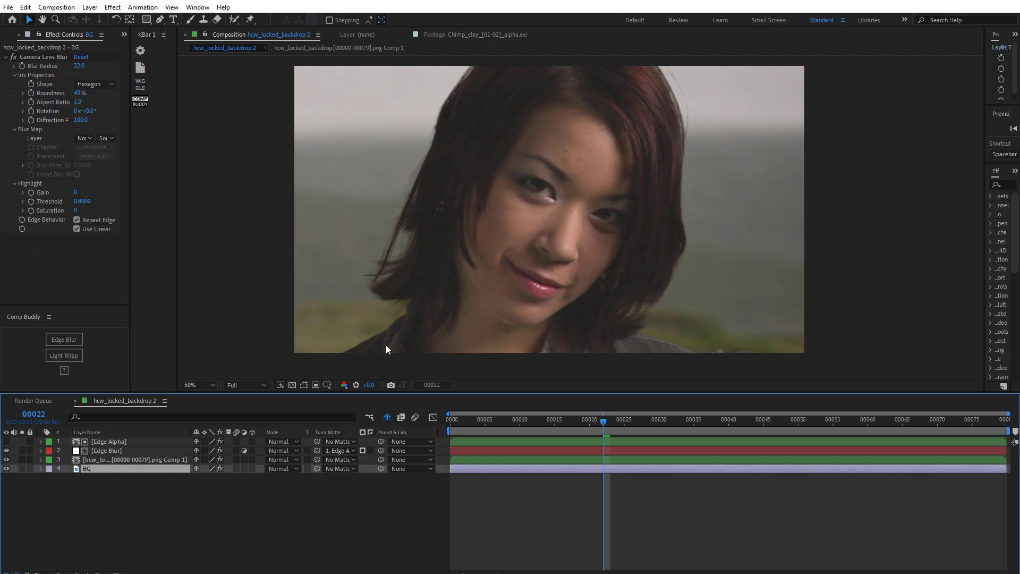
pyautogui.click(6, 469)
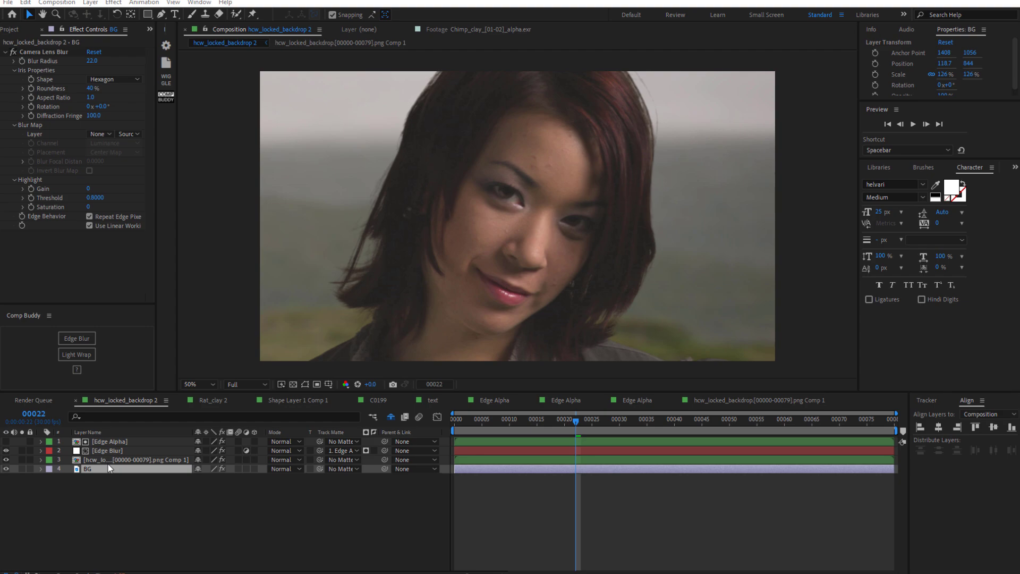
pyautogui.click(80, 470)
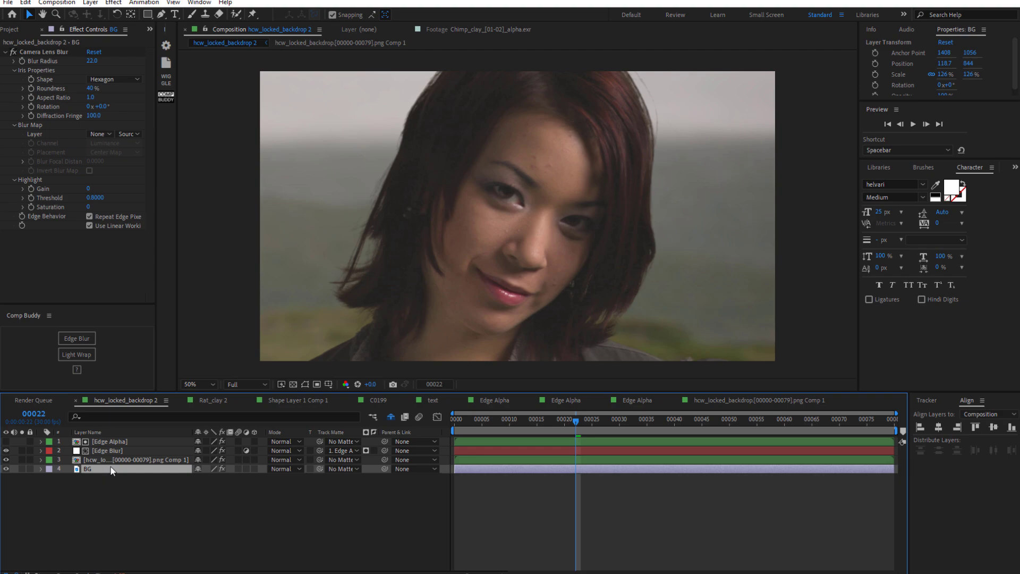
pyautogui.click(84, 353)
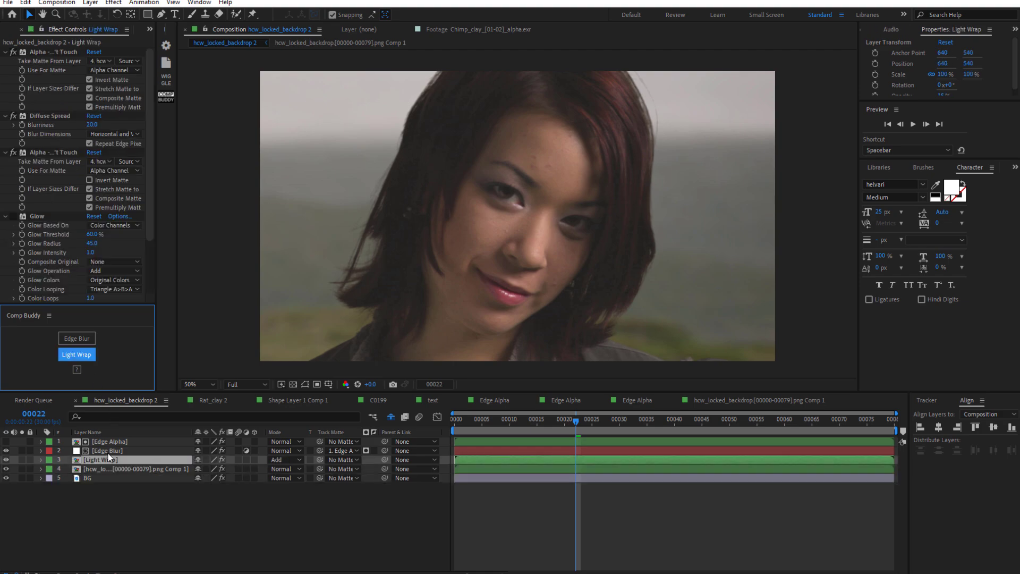
pyautogui.click(108, 455)
pyautogui.scroll(-3, 146, 254)
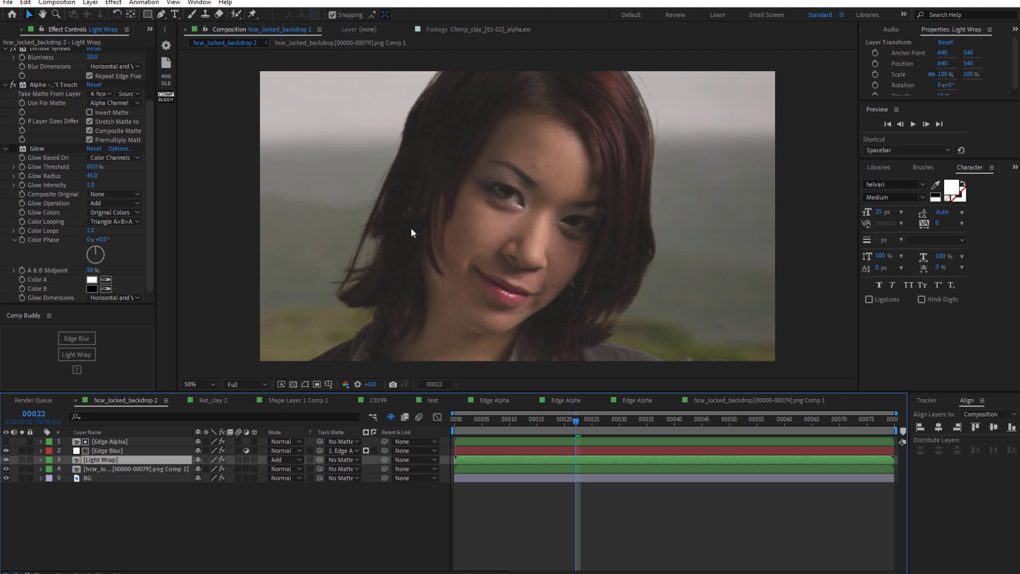
pyautogui.scroll(2, 399, 227)
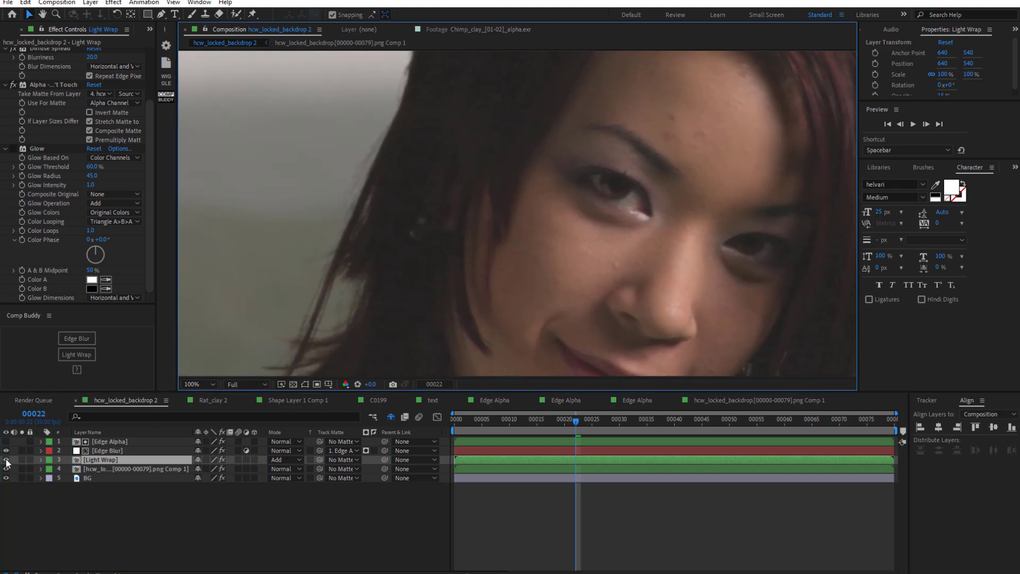
pyautogui.click(7, 461)
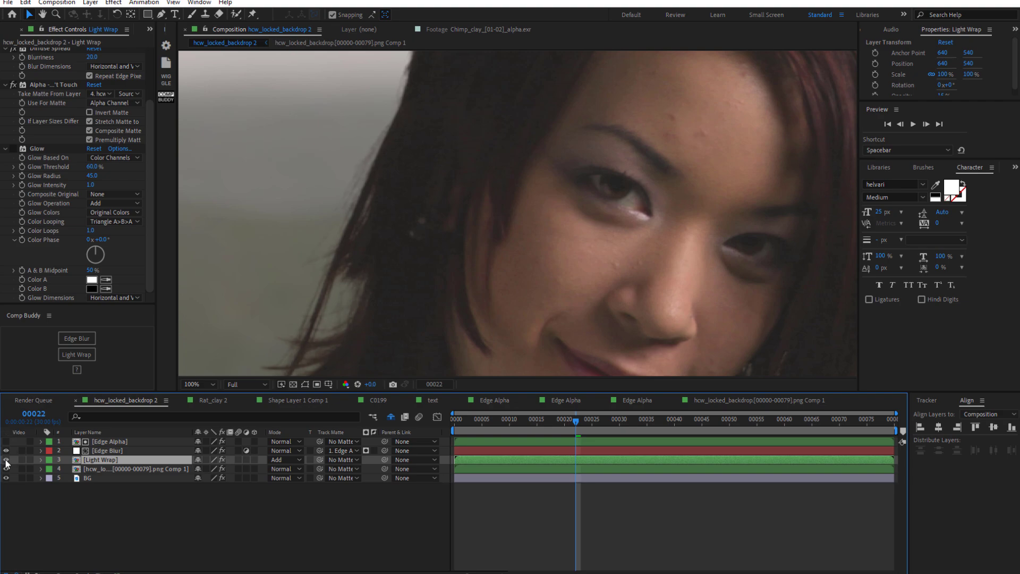
pyautogui.scroll(-2, 329, 340)
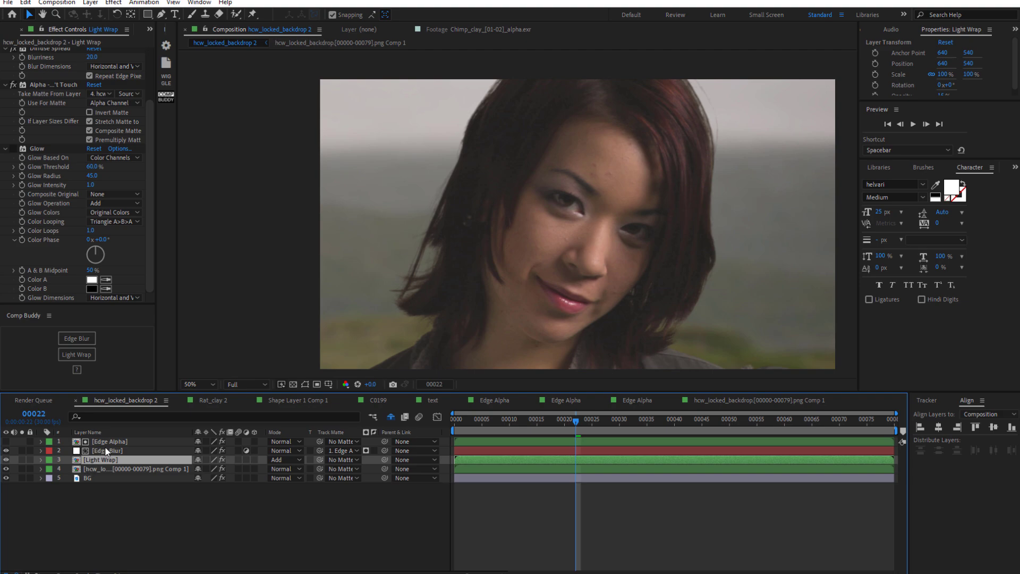
pyautogui.moveTo(150, 272); pyautogui.dragTo(151, 278)
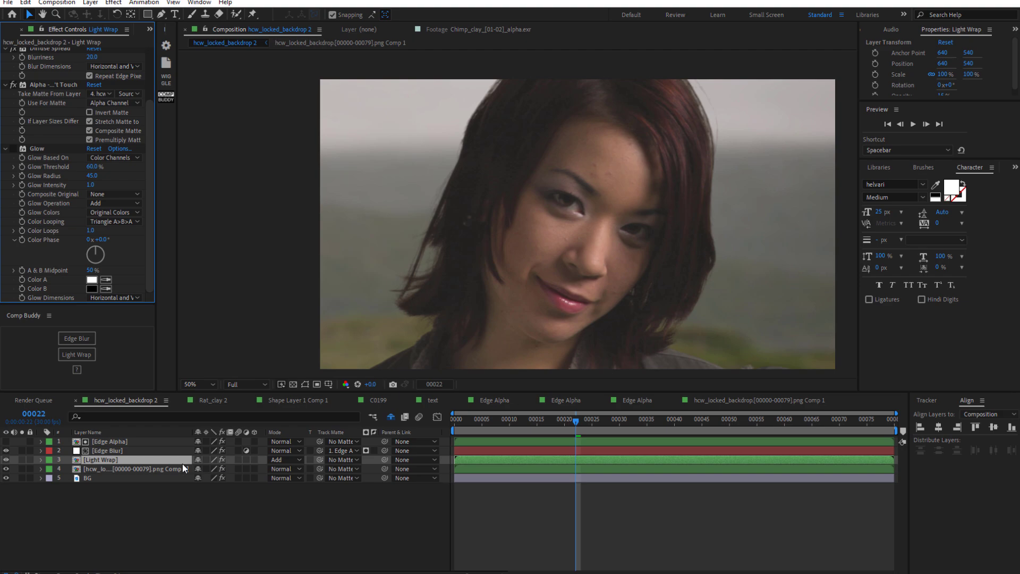
pyautogui.click(138, 465)
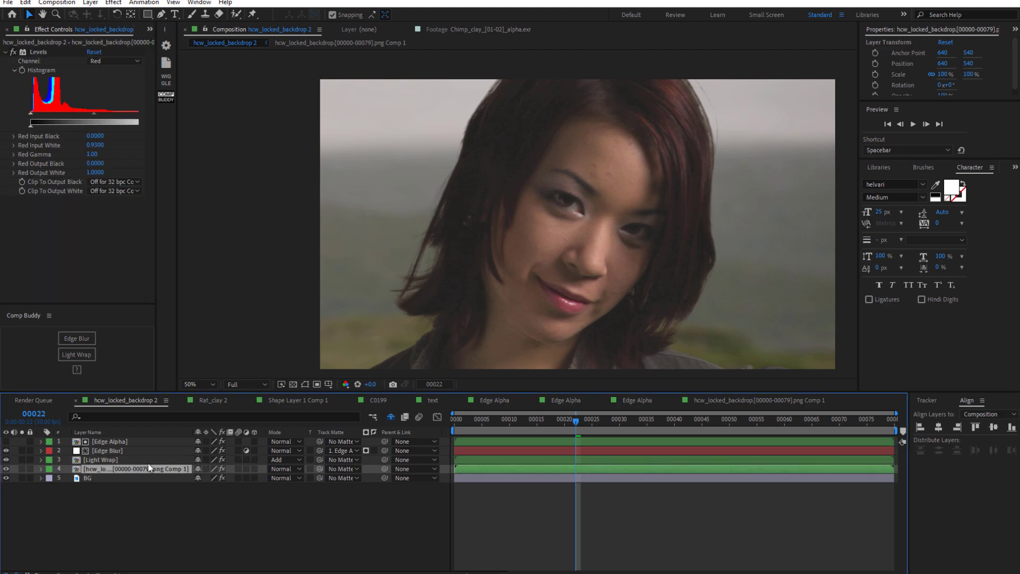
pyautogui.click(110, 459)
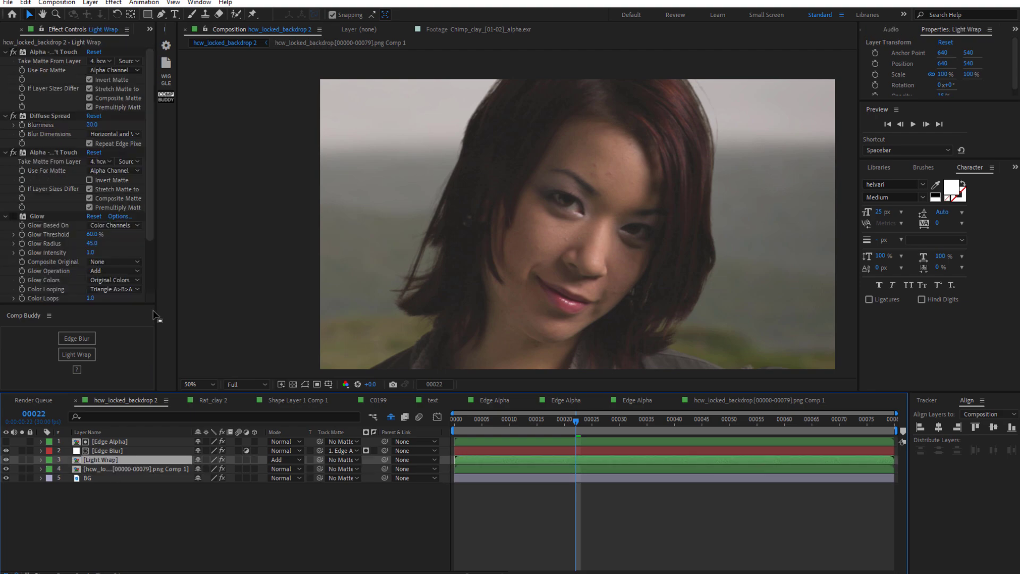
pyautogui.click(151, 228)
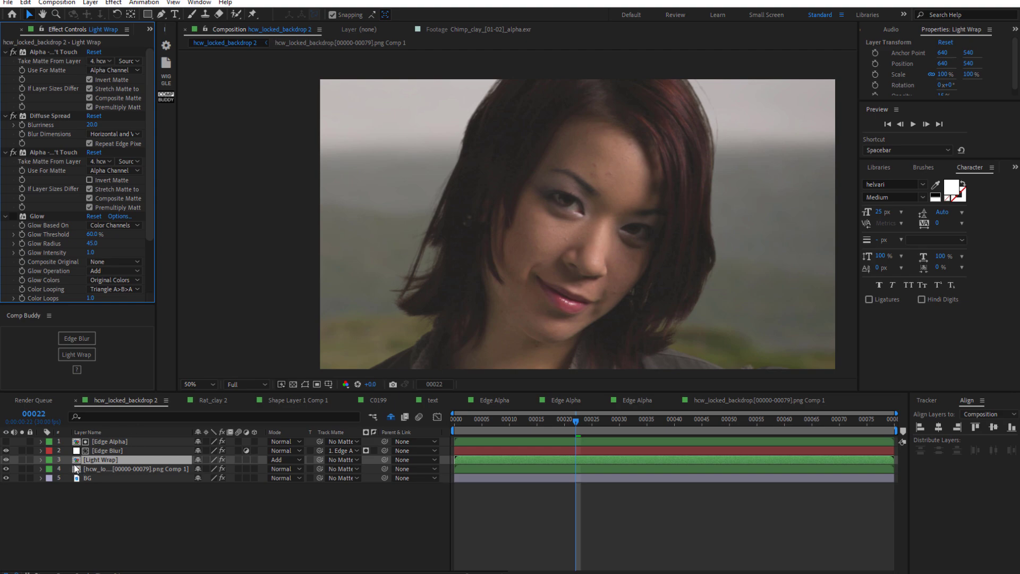
pyautogui.click(93, 468)
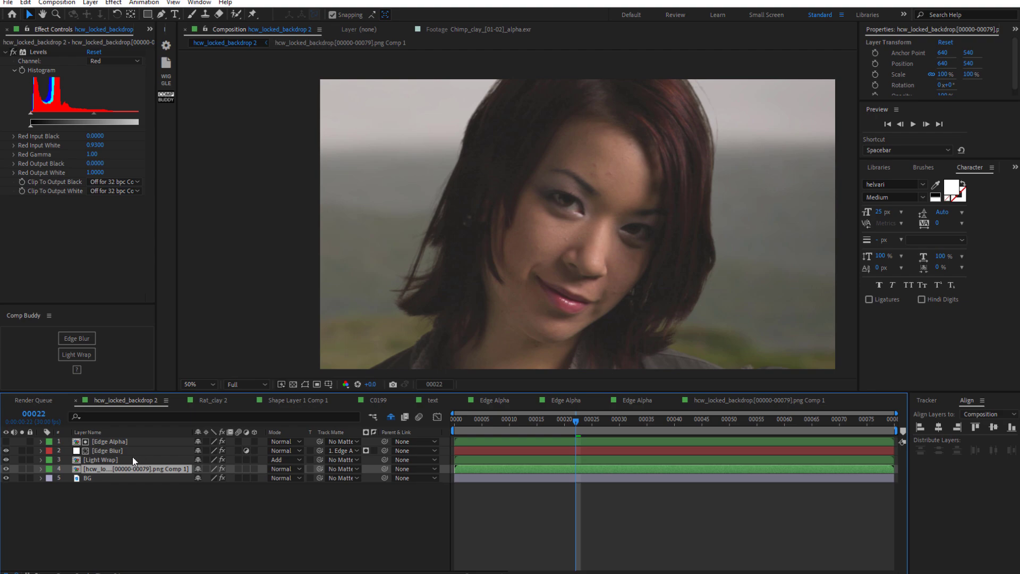
pyautogui.click(117, 461)
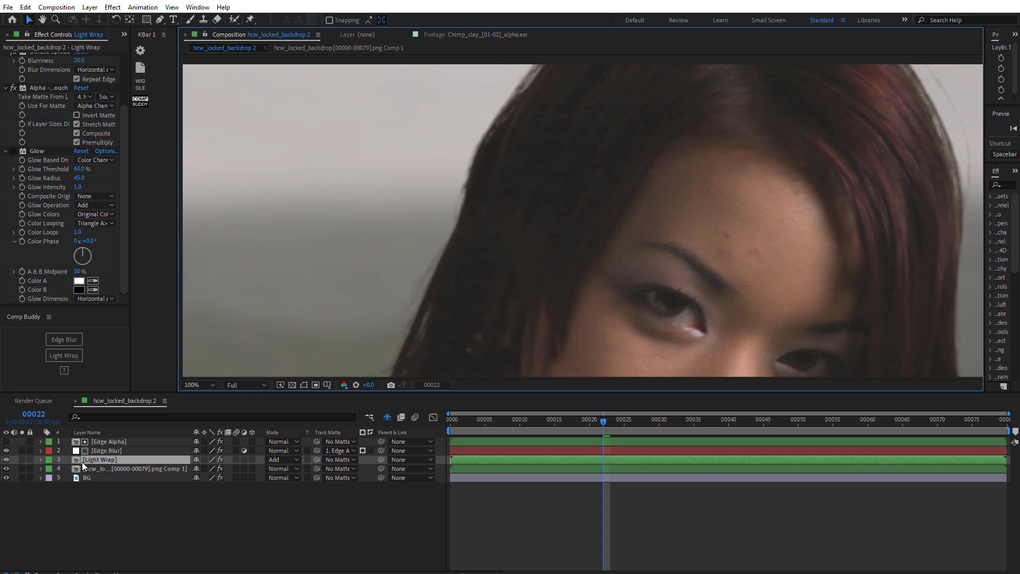
# Set the Light Wrap layer's Opacity to 27%.
pyautogui.click(7, 460)
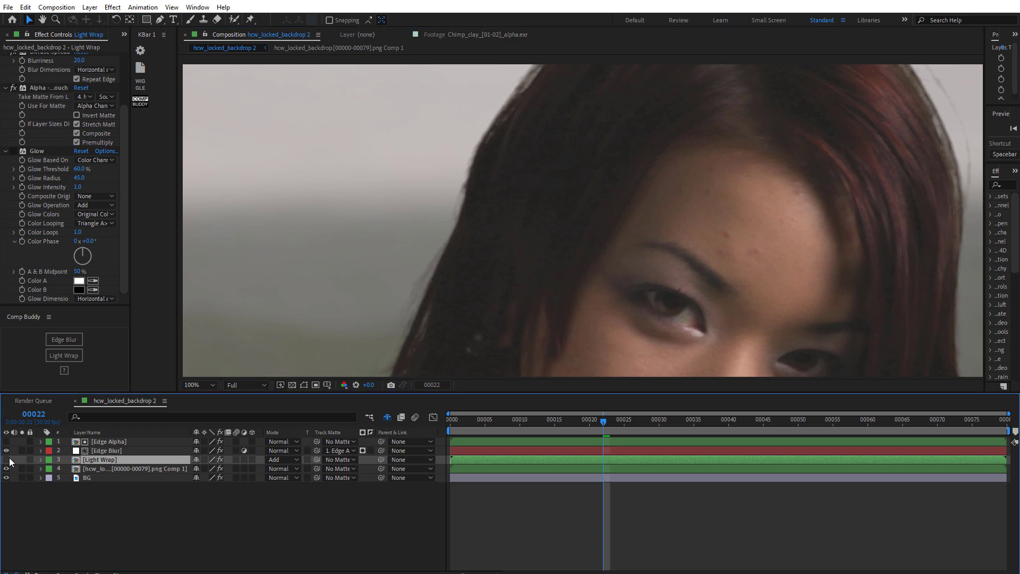
pyautogui.click(7, 460)
pyautogui.press('t')
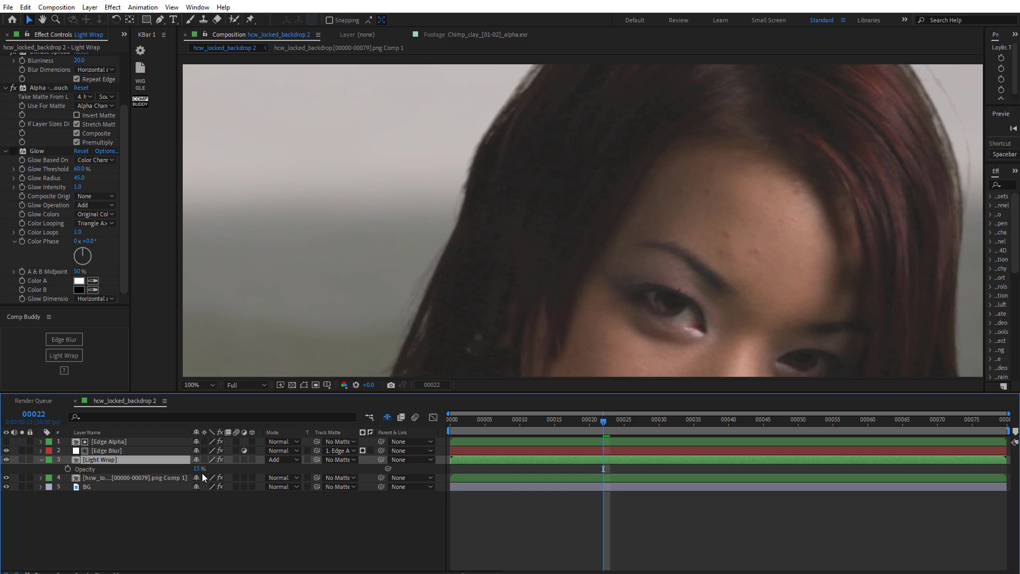
pyautogui.moveTo(198, 474); pyautogui.dragTo(224, 484)
pyautogui.scroll(-2, 614, 292)
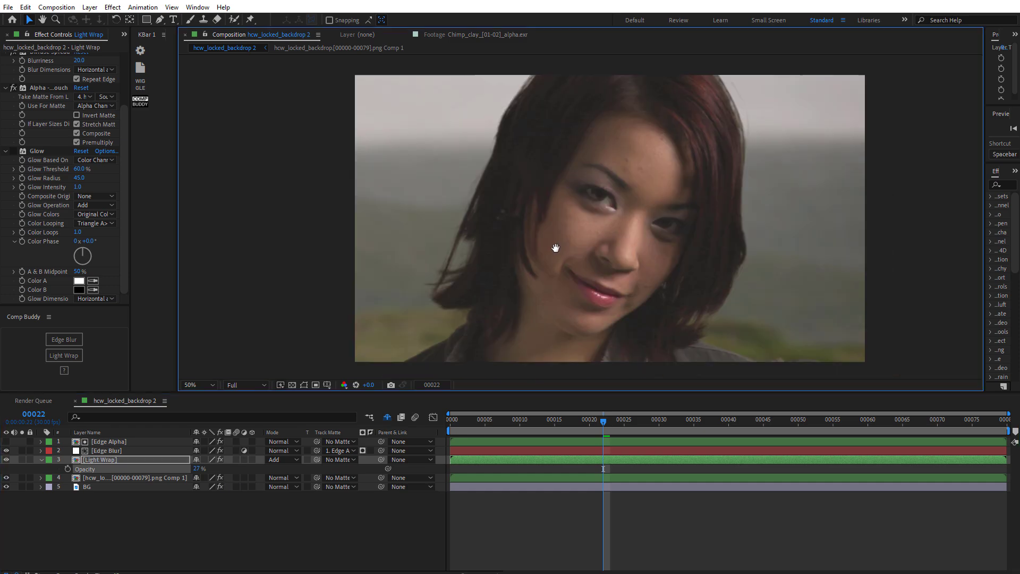
pyautogui.moveTo(201, 469); pyautogui.dragTo(145, 472)
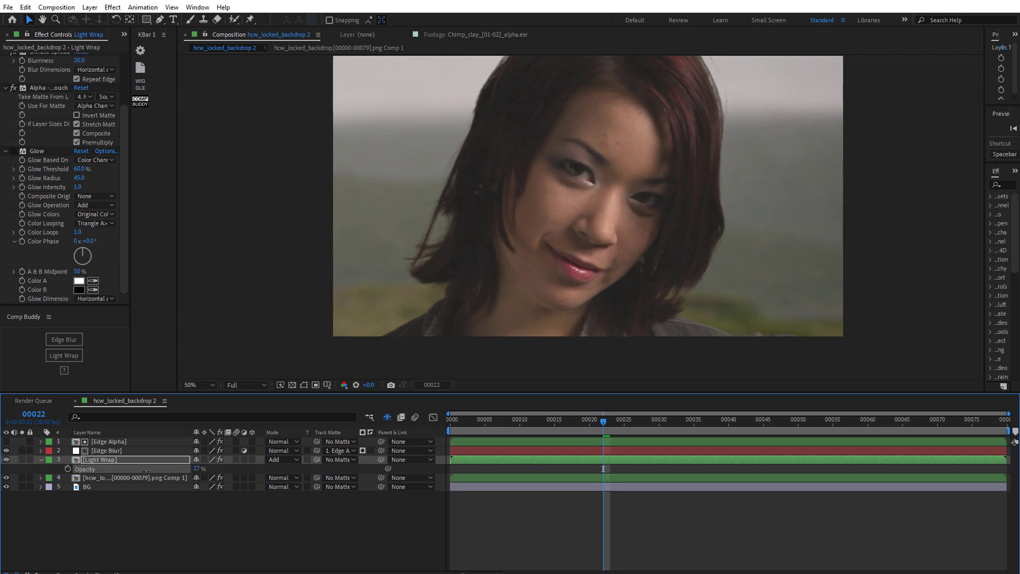
pyautogui.scroll(3, 437, 298)
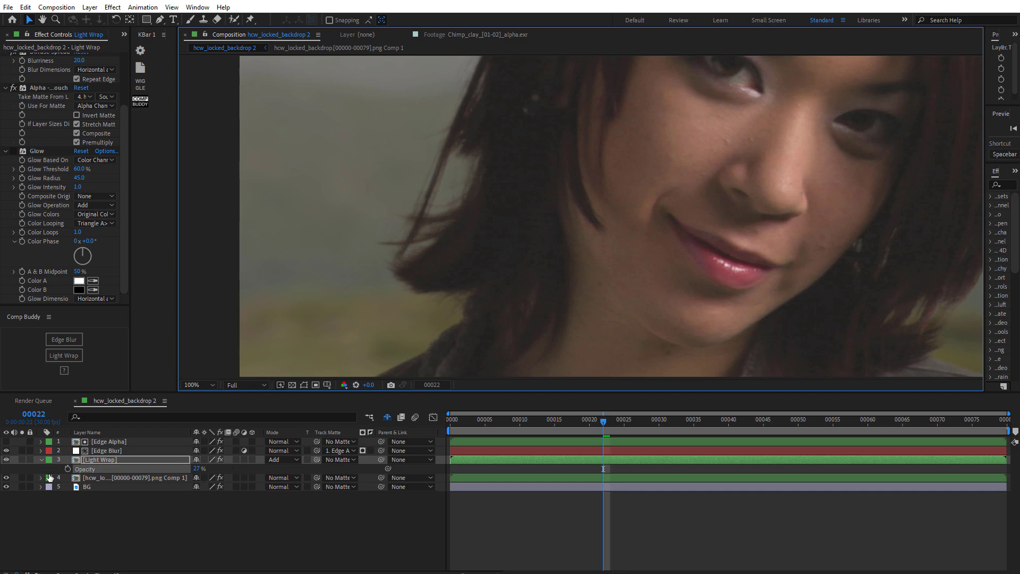
# Hide Light Wrap and toggle its Glow effect off and on to compare the edges.
pyautogui.click(6, 460)
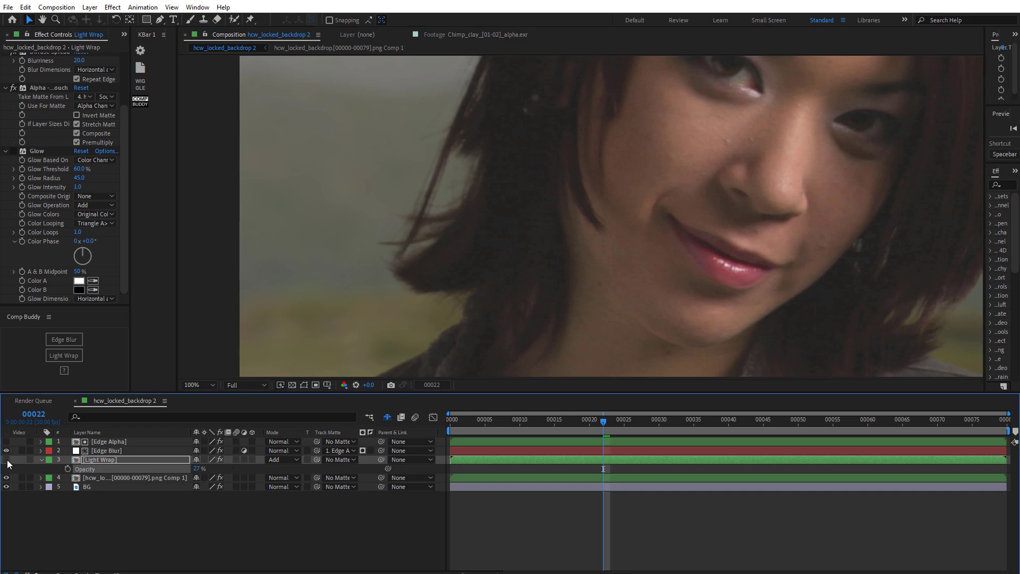
pyautogui.moveTo(511, 190); pyautogui.dragTo(465, 250)
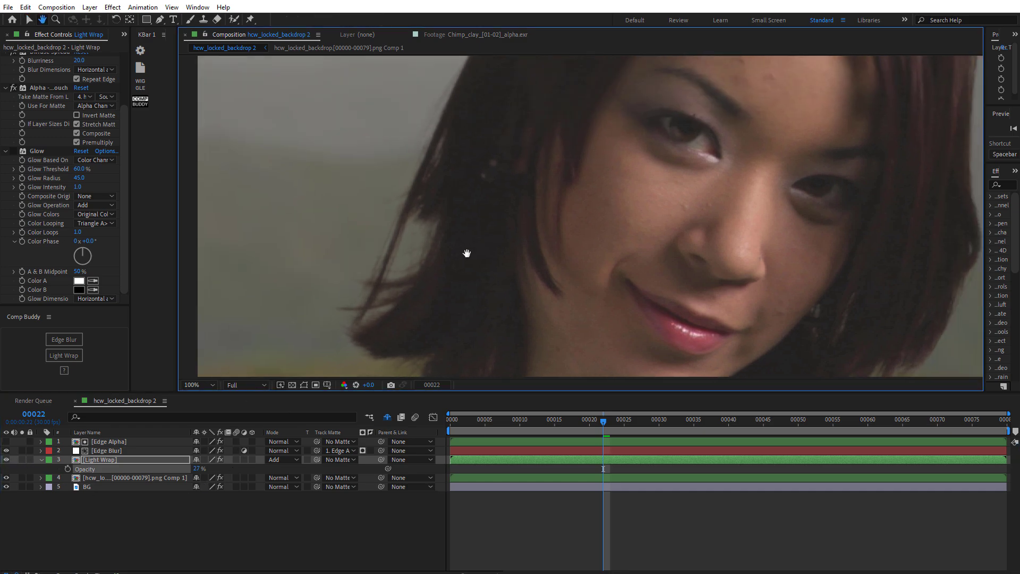
pyautogui.moveTo(627, 160); pyautogui.dragTo(413, 278)
pyautogui.press(',')
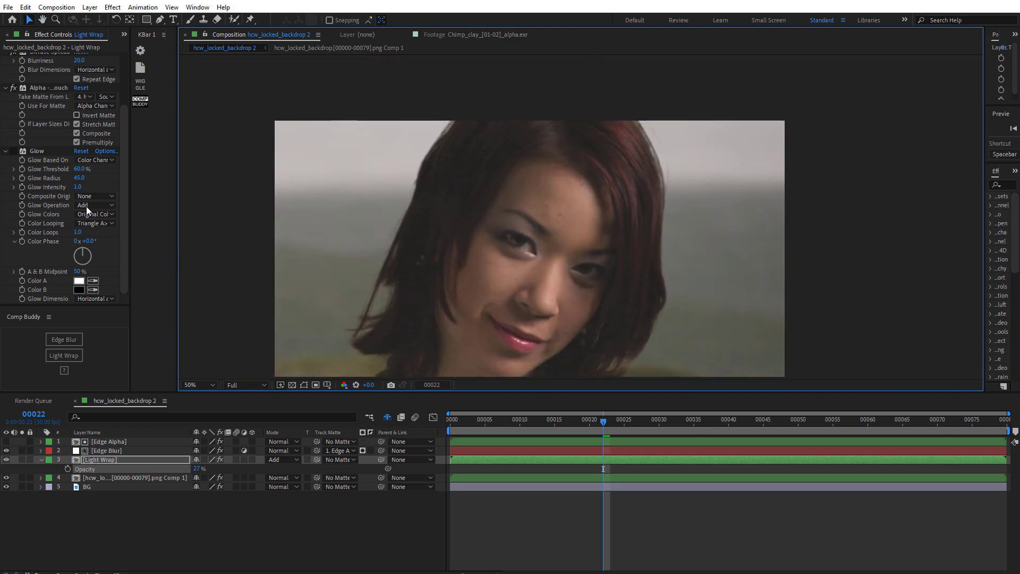
pyautogui.click(40, 151)
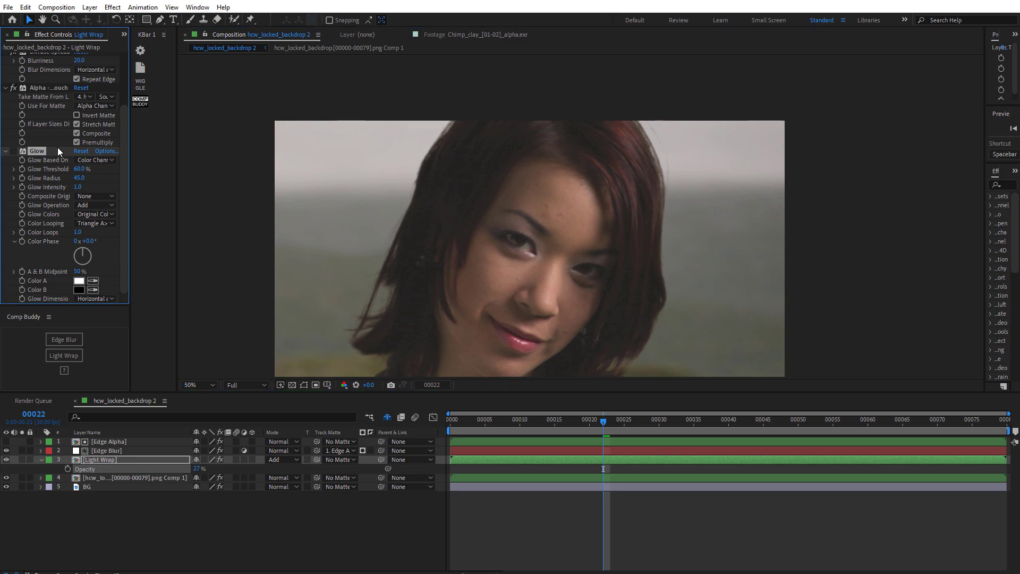
pyautogui.click(13, 152)
pyautogui.click(13, 151)
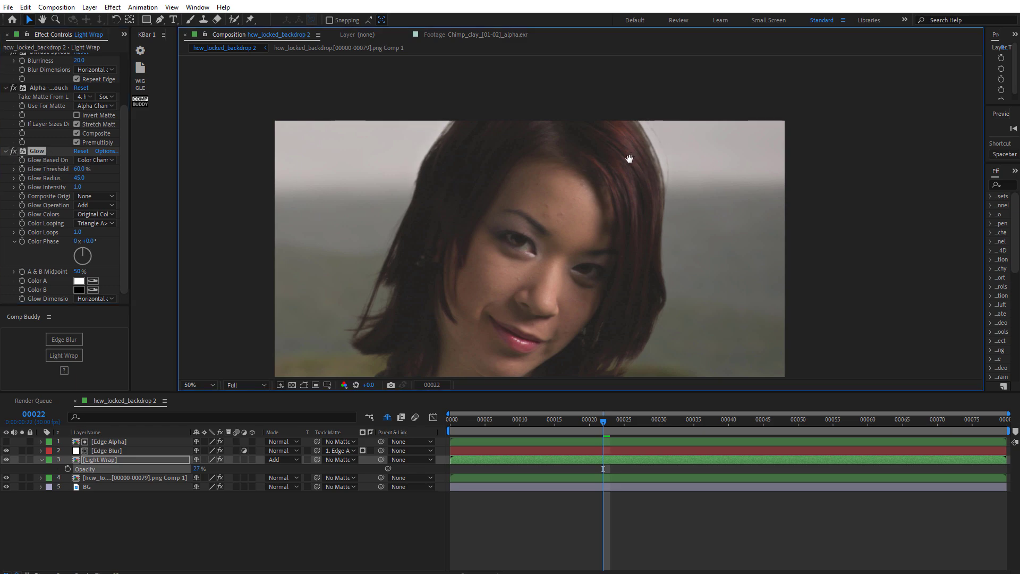
# Inspect the hair and face up close, toggling Glow off and on again.
pyautogui.scroll(2, 632, 159)
pyautogui.moveTo(530, 180); pyautogui.dragTo(662, 187)
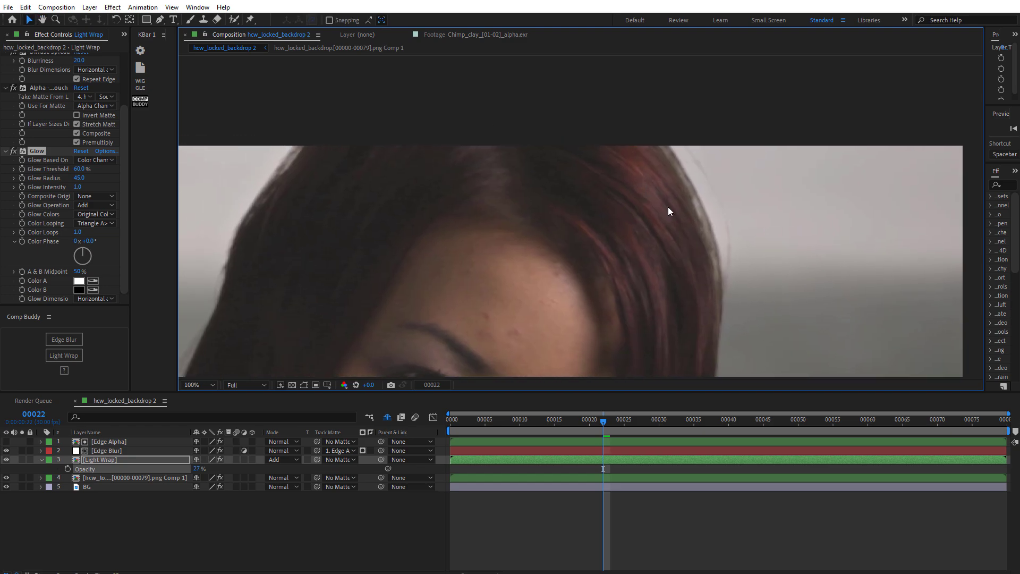
pyautogui.click(13, 151)
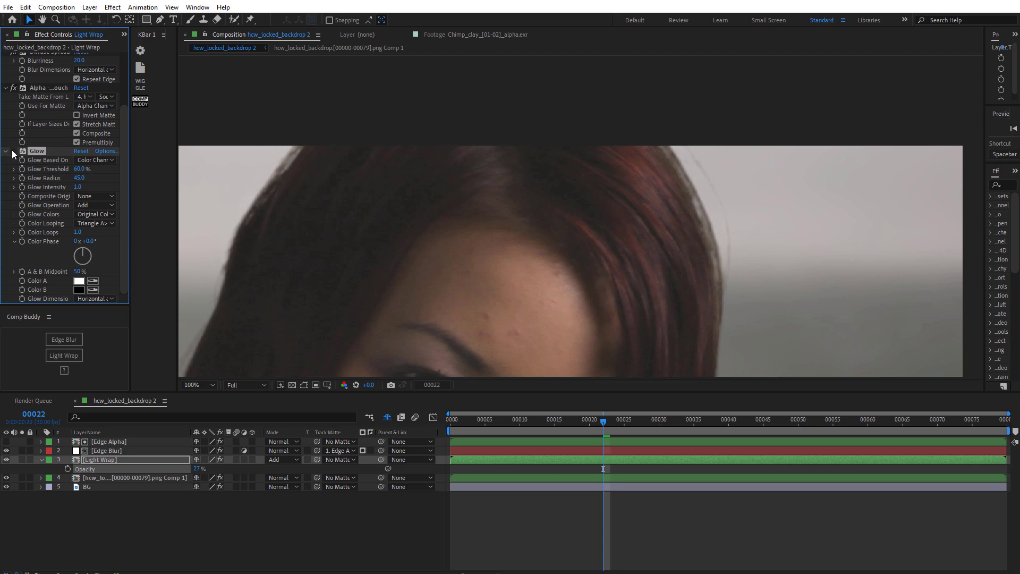
pyautogui.click(14, 151)
pyautogui.scroll(-2, 484, 257)
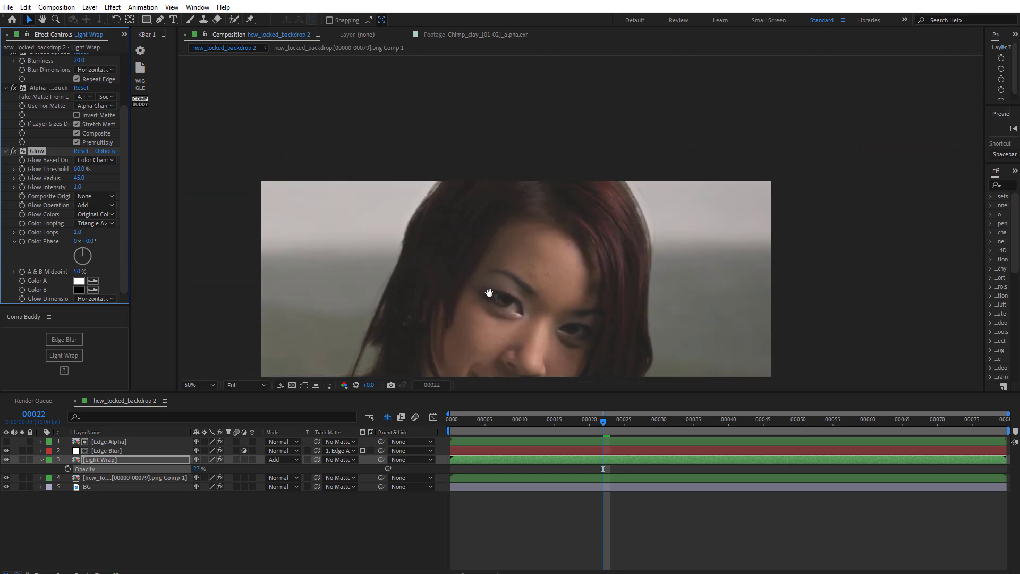
pyautogui.moveTo(488, 289); pyautogui.dragTo(495, 242)
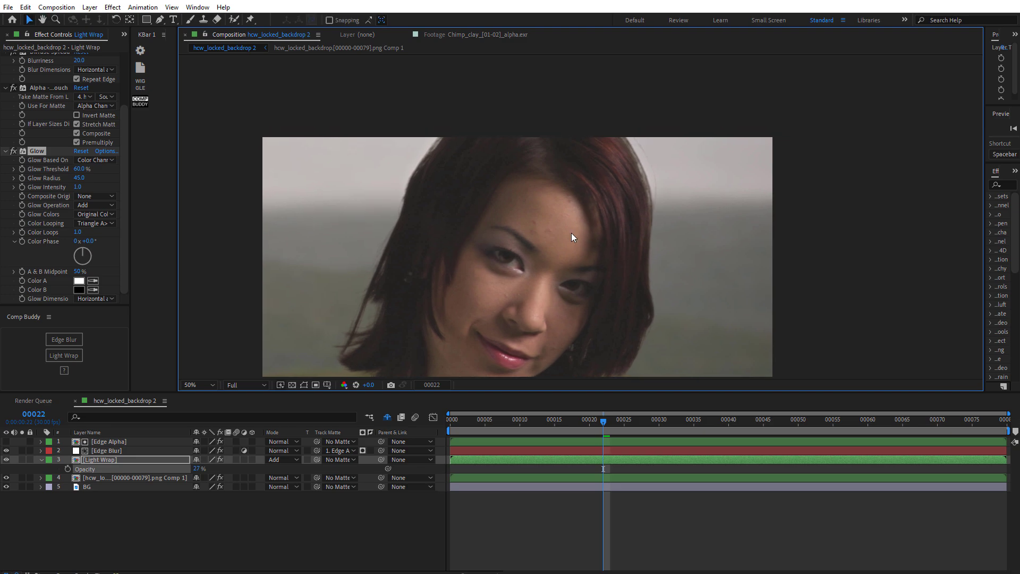
pyautogui.scroll(2, 572, 232)
pyautogui.moveTo(572, 233); pyautogui.dragTo(781, 95)
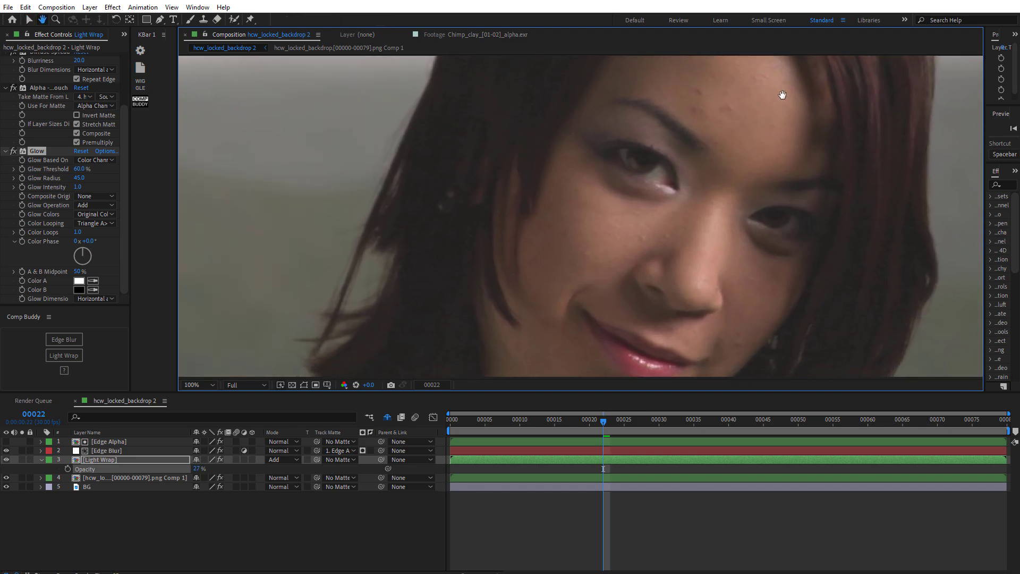
pyautogui.moveTo(547, 278); pyautogui.dragTo(565, 222)
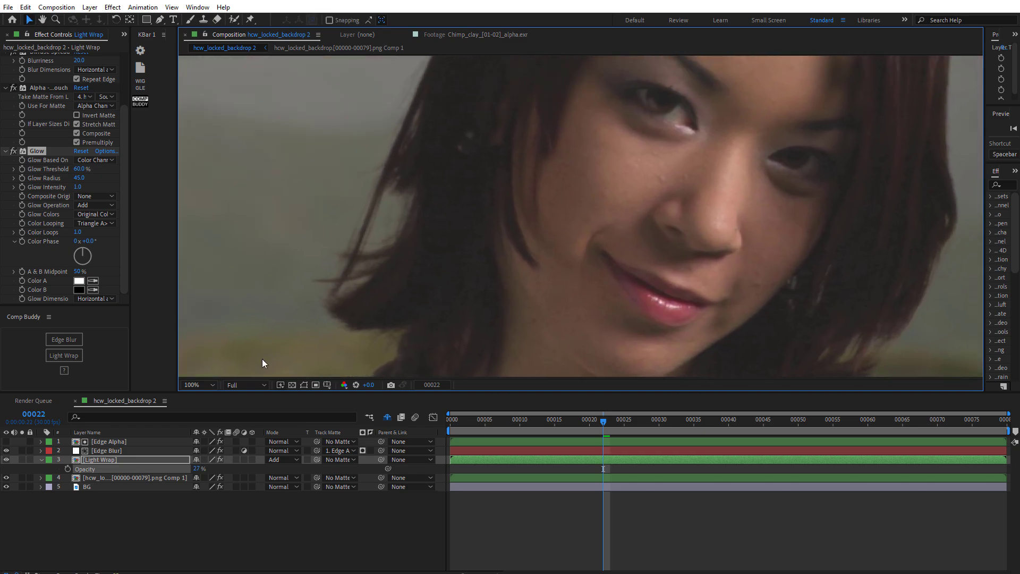
# Snapshot the composite, hide Light Wrap, and compare against the snapshot.
pyautogui.click(139, 460)
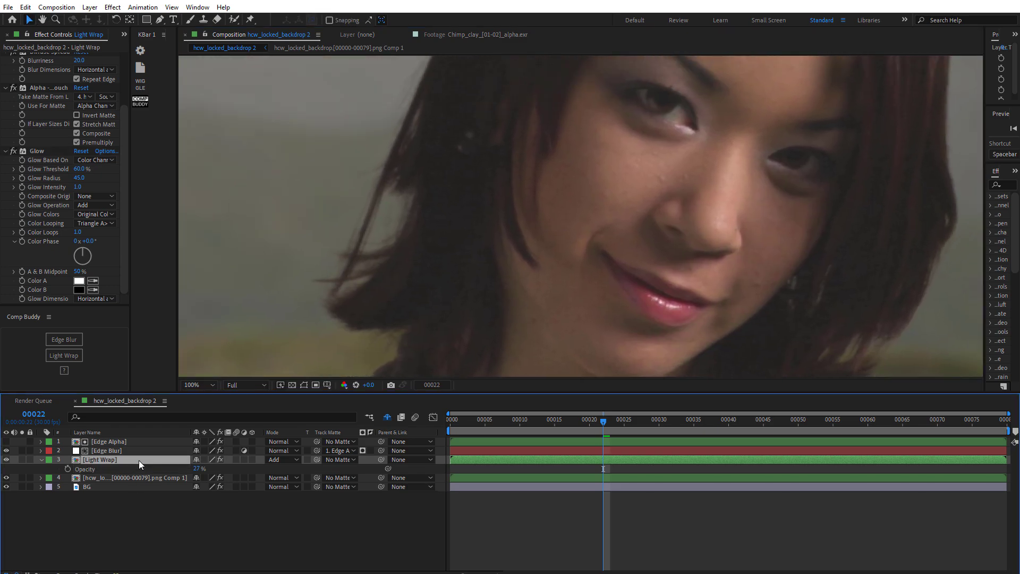
pyautogui.click(391, 384)
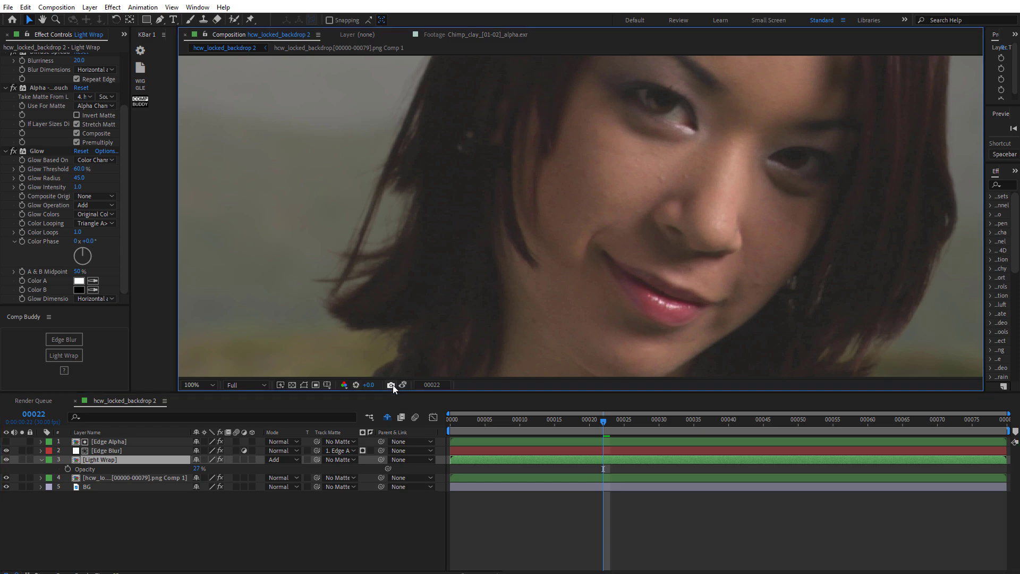
pyautogui.click(6, 460)
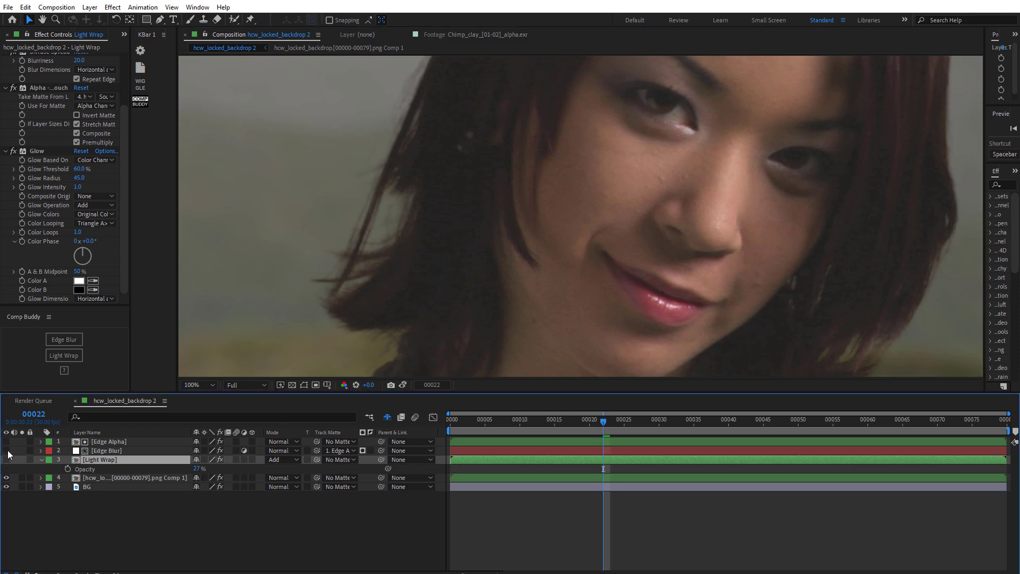
pyautogui.click(403, 385)
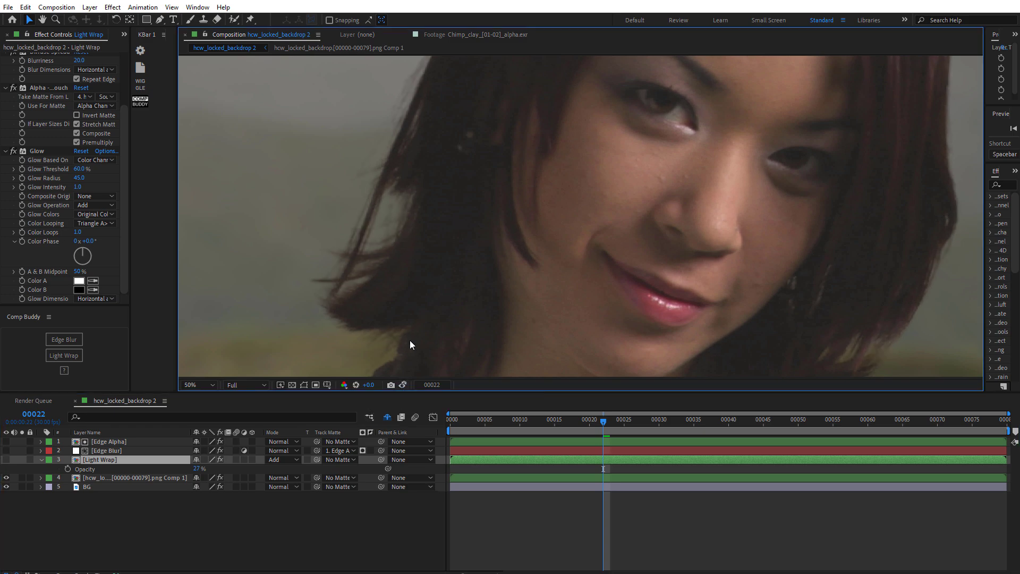
pyautogui.scroll(-2, 410, 340)
# Turn the Light Wrap and Edge Blur layers back on and show Light Wrap's effect settings.
pyautogui.moveTo(542, 235); pyautogui.dragTo(401, 312)
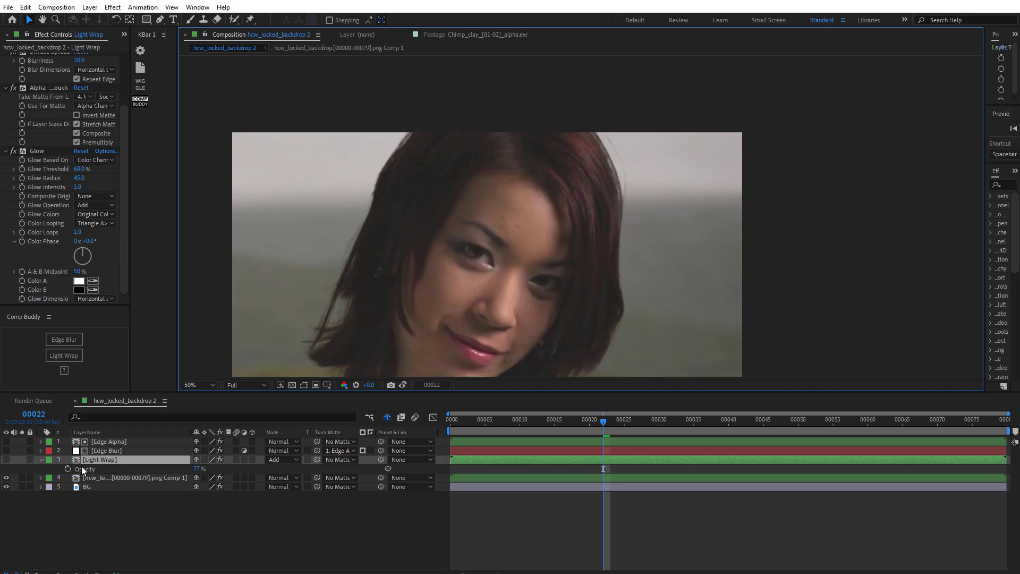
pyautogui.click(6, 460)
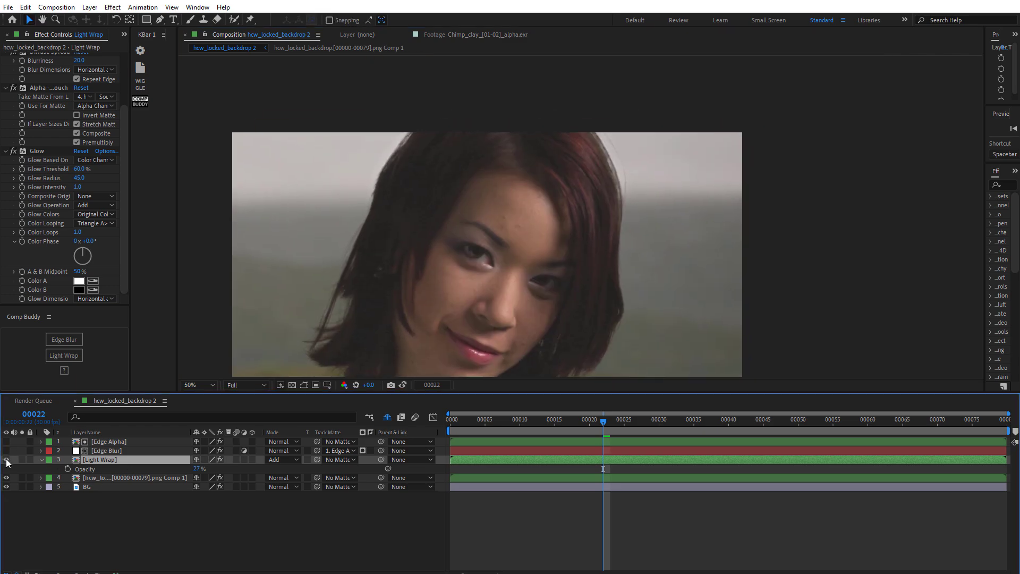
pyautogui.click(7, 451)
pyautogui.click(125, 452)
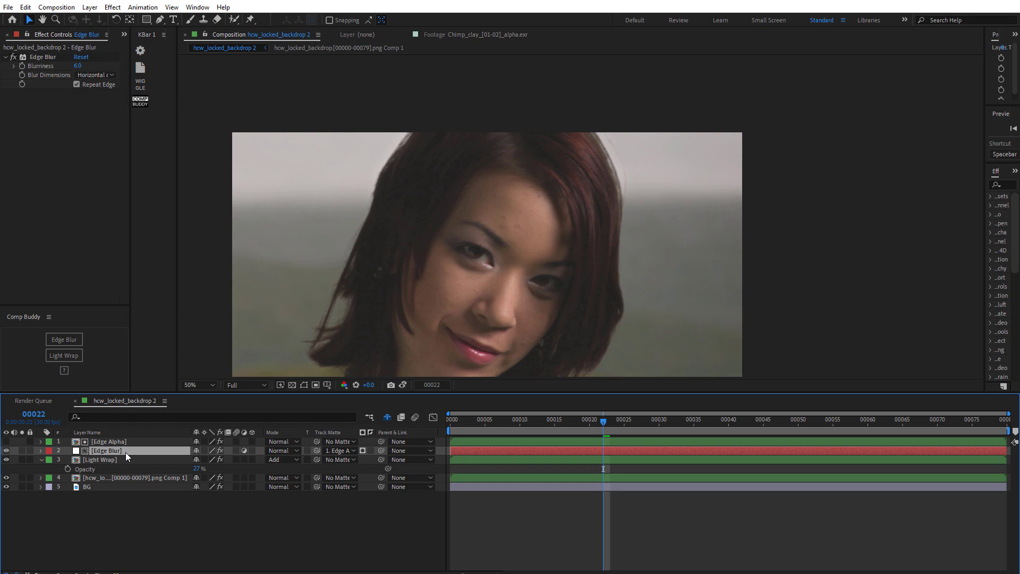
pyautogui.click(161, 519)
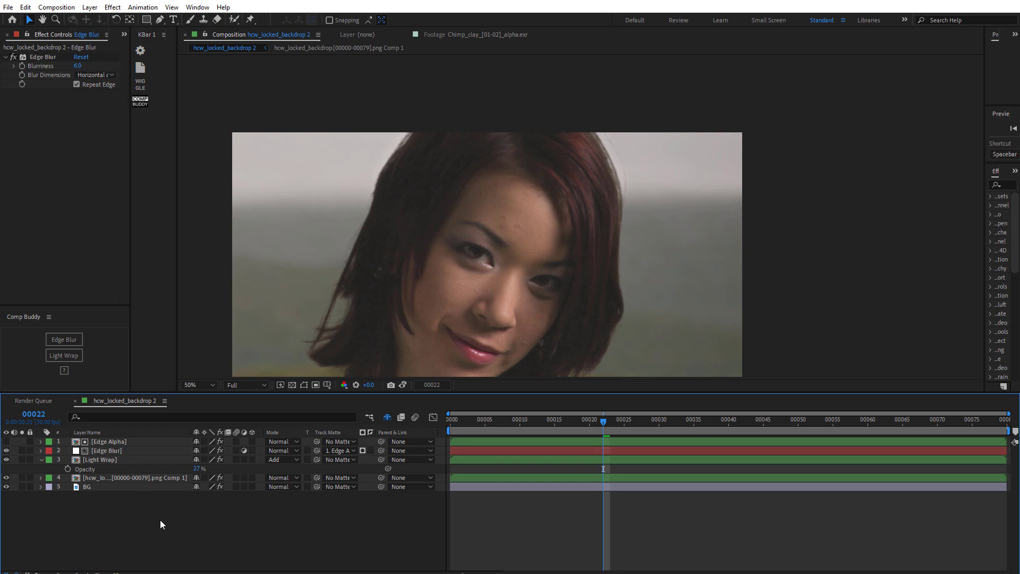
pyautogui.click(130, 458)
# Turn off Light Wrap's Glow effect, select Diffuse Spread, and zoom to 100% on the hair top.
pyautogui.moveTo(356, 264); pyautogui.dragTo(324, 262)
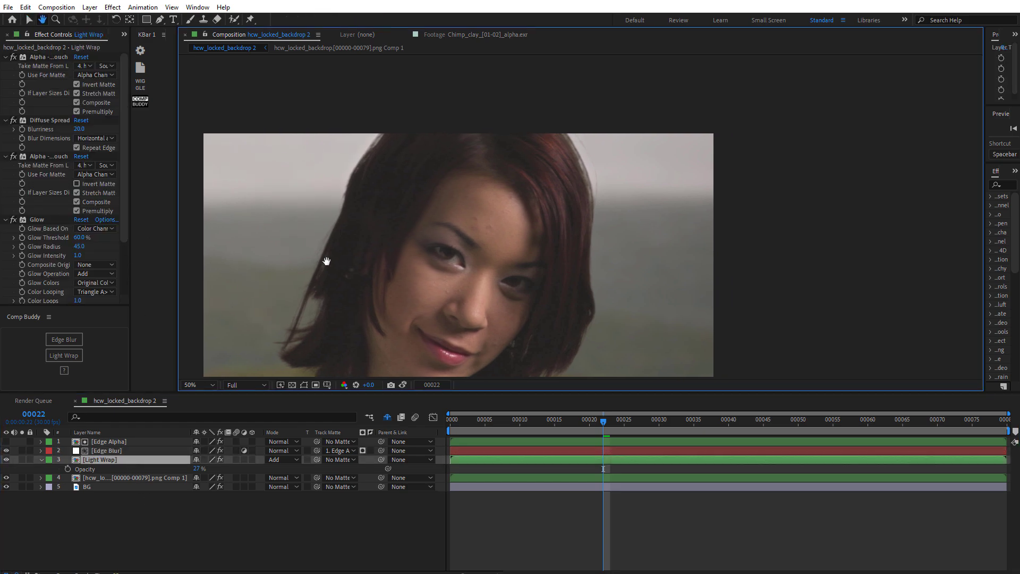
pyautogui.moveTo(122, 205); pyautogui.dragTo(120, 237)
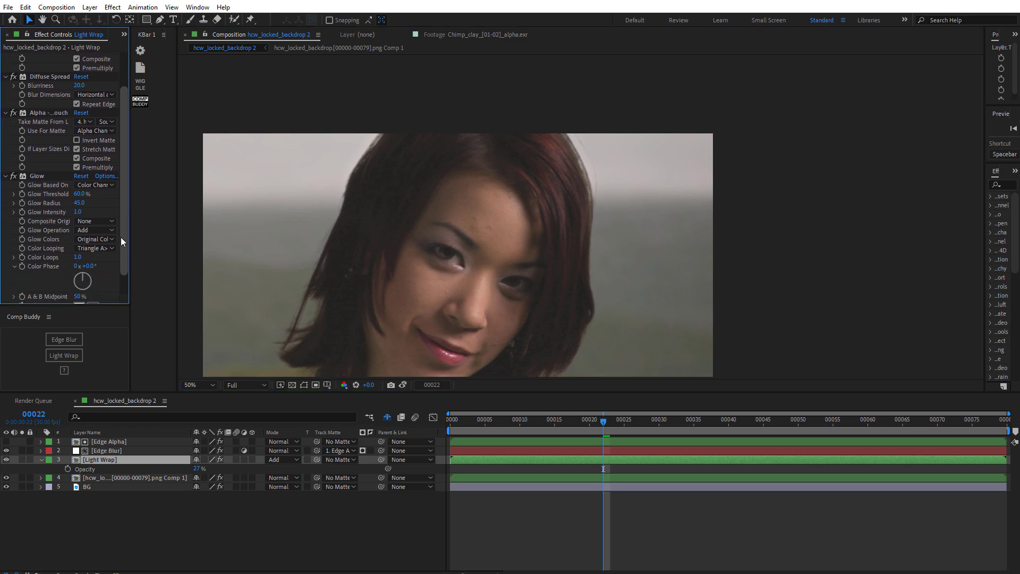
pyautogui.click(34, 175)
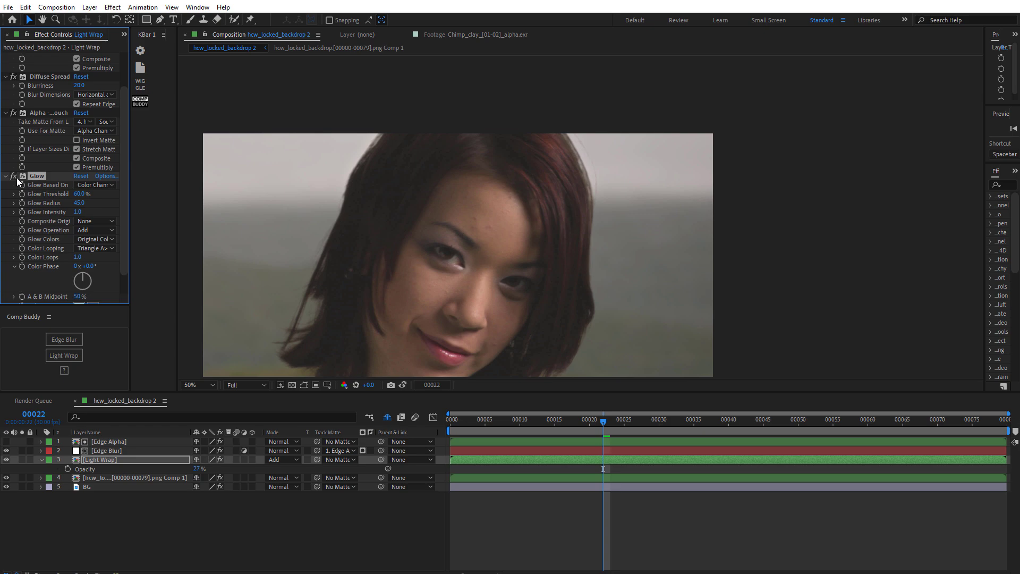
pyautogui.click(15, 177)
pyautogui.click(53, 77)
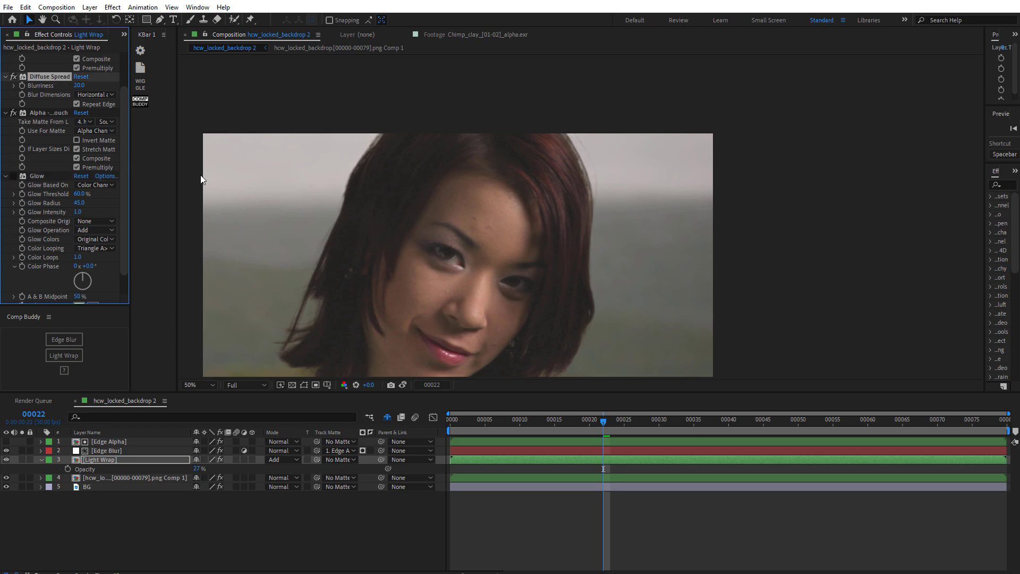
pyautogui.moveTo(462, 273); pyautogui.dragTo(522, 290)
pyautogui.scroll(2, 461, 180)
pyautogui.moveTo(399, 173); pyautogui.dragTo(747, 226)
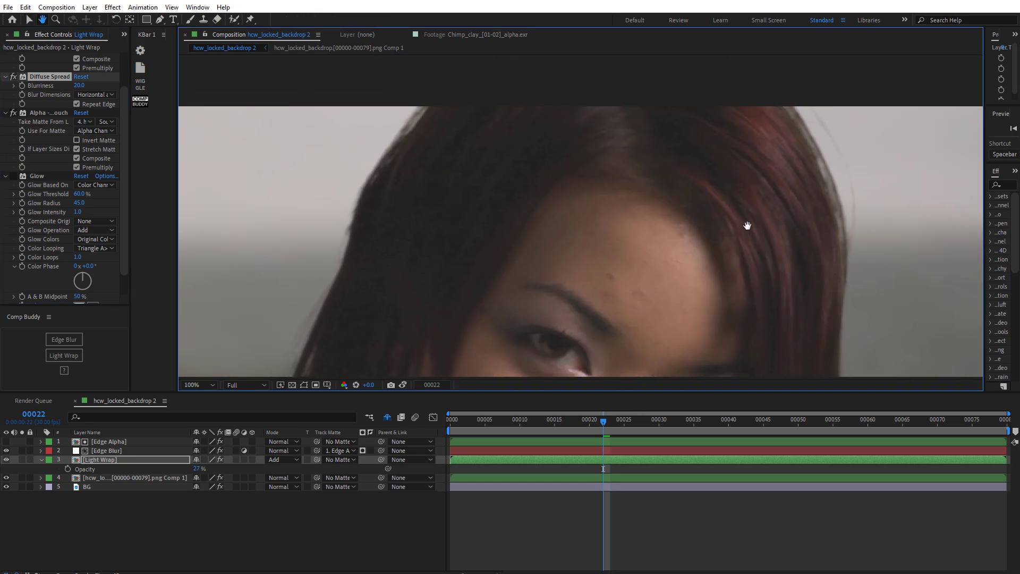
# Set Diffuse Spread Blurriness to 40, briefly trying 20 before settling on 40.
pyautogui.click(104, 454)
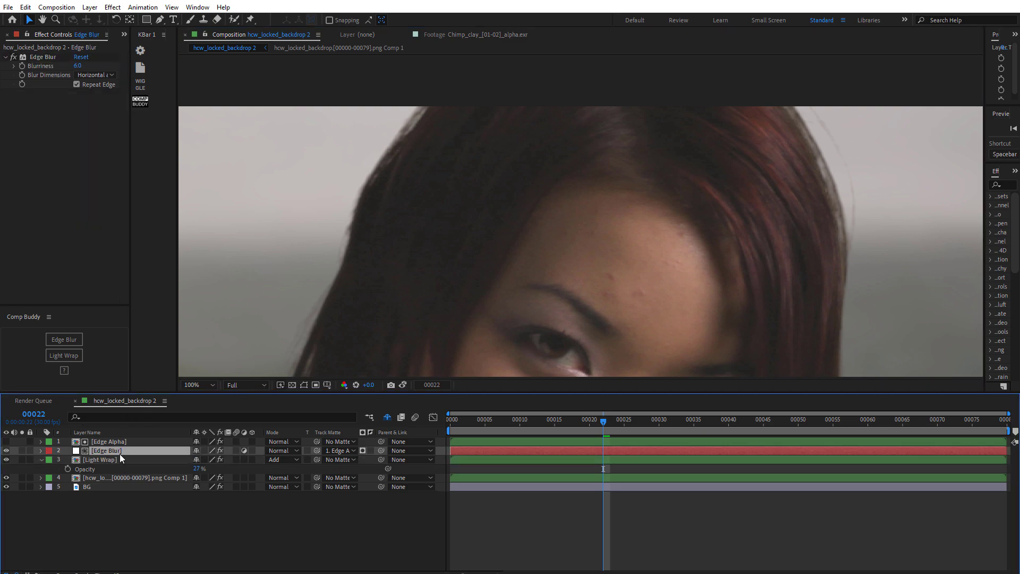
pyautogui.click(116, 458)
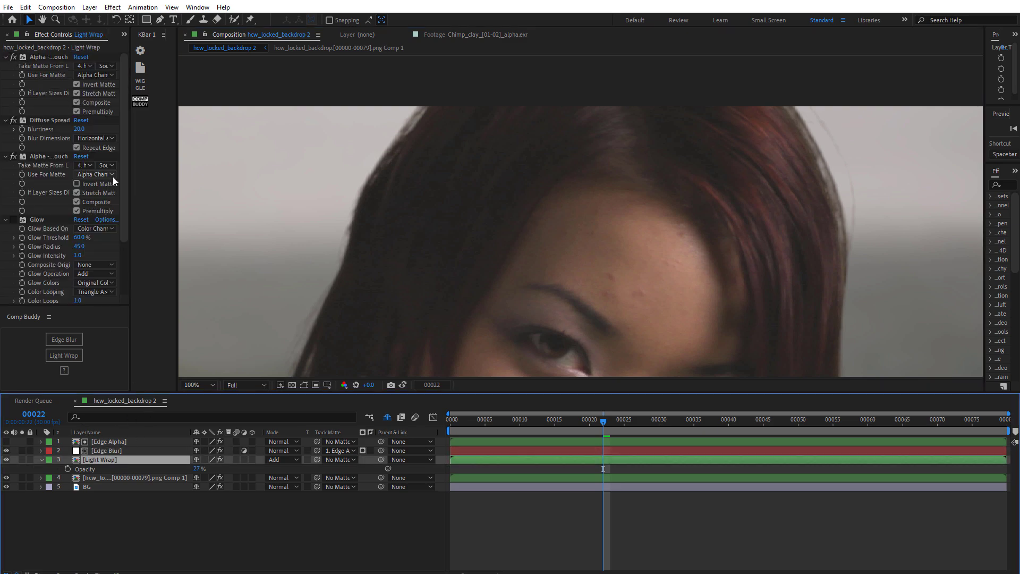
pyautogui.click(77, 129)
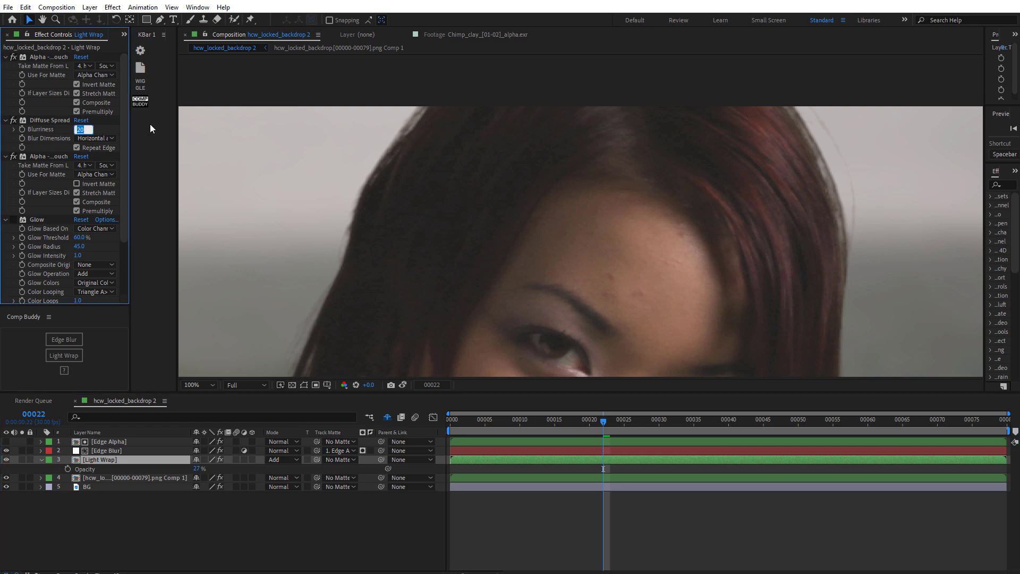
pyautogui.write('40')
pyautogui.press('Return')
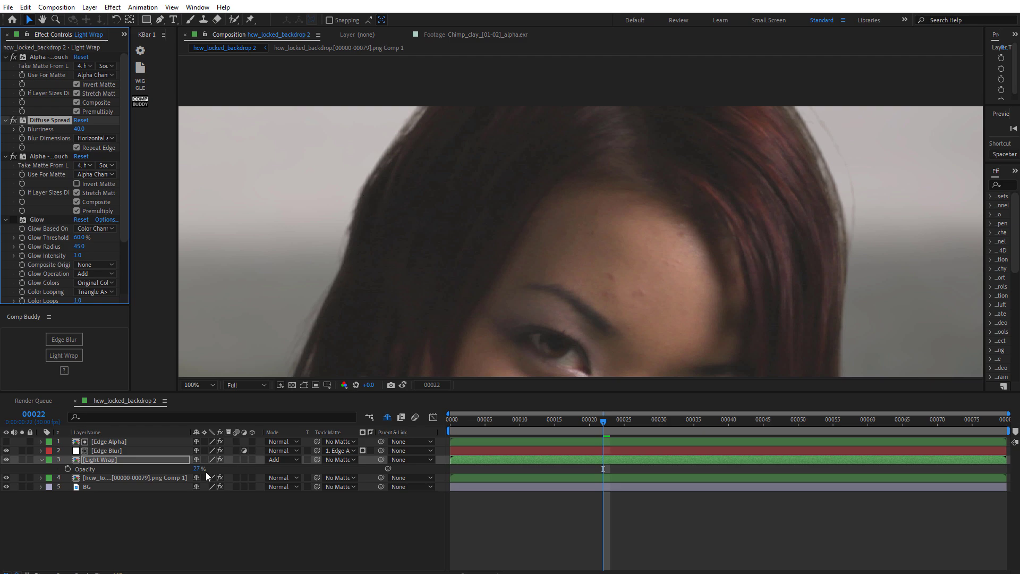
pyautogui.moveTo(205, 472); pyautogui.dragTo(212, 470)
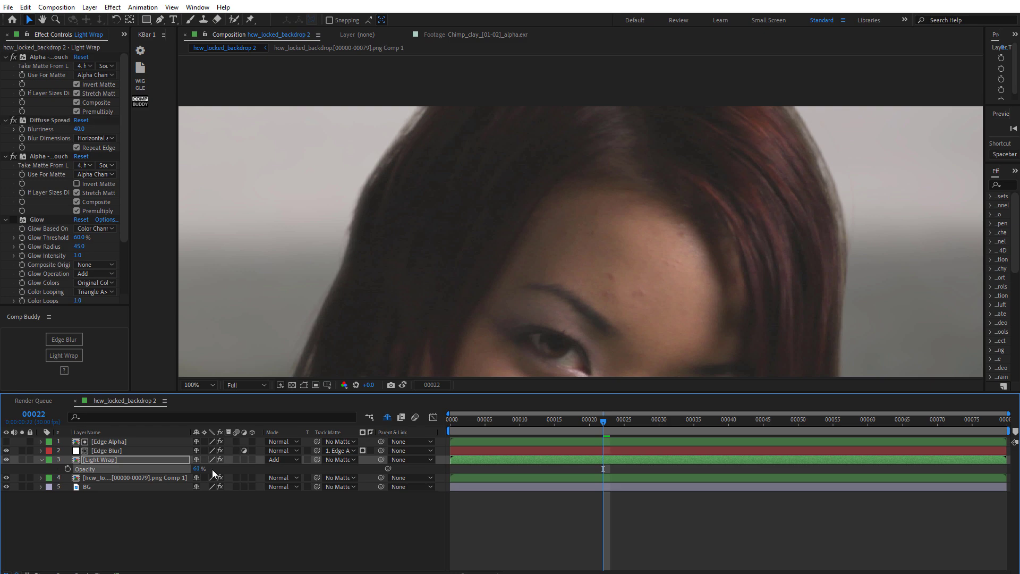
pyautogui.click(80, 129)
pyautogui.write('20')
pyautogui.press('Return')
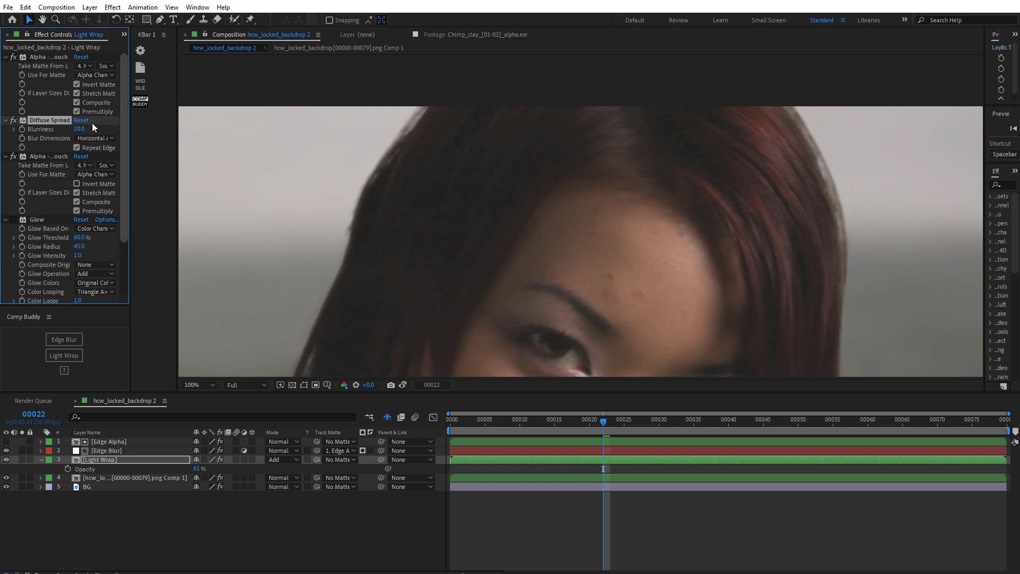
pyautogui.click(78, 130)
pyautogui.write('1.0')
pyautogui.press('Return')
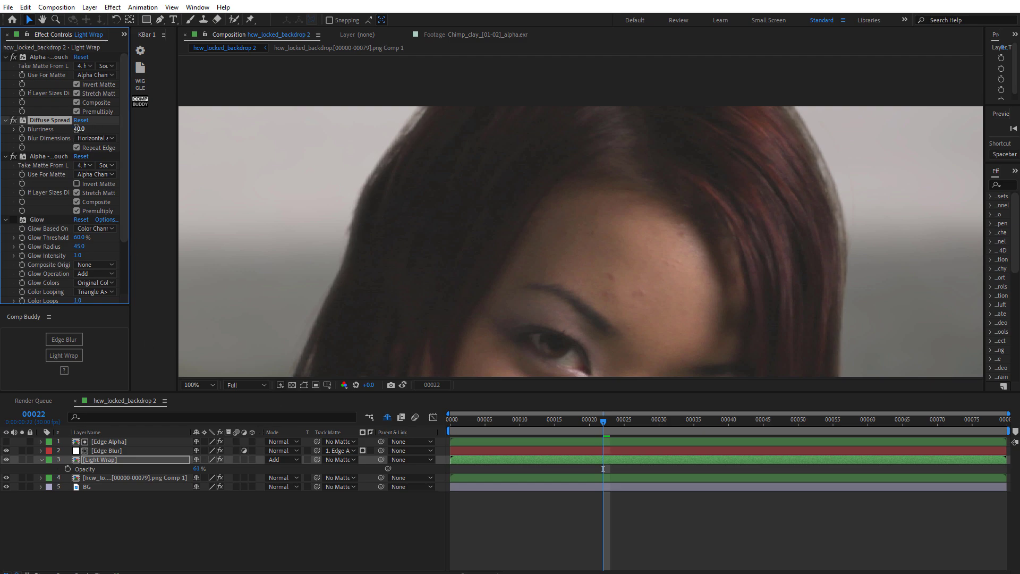
# Set Light Wrap opacity to 29%, toggle the layer to compare, and re-enable Glow.
pyautogui.click(199, 469)
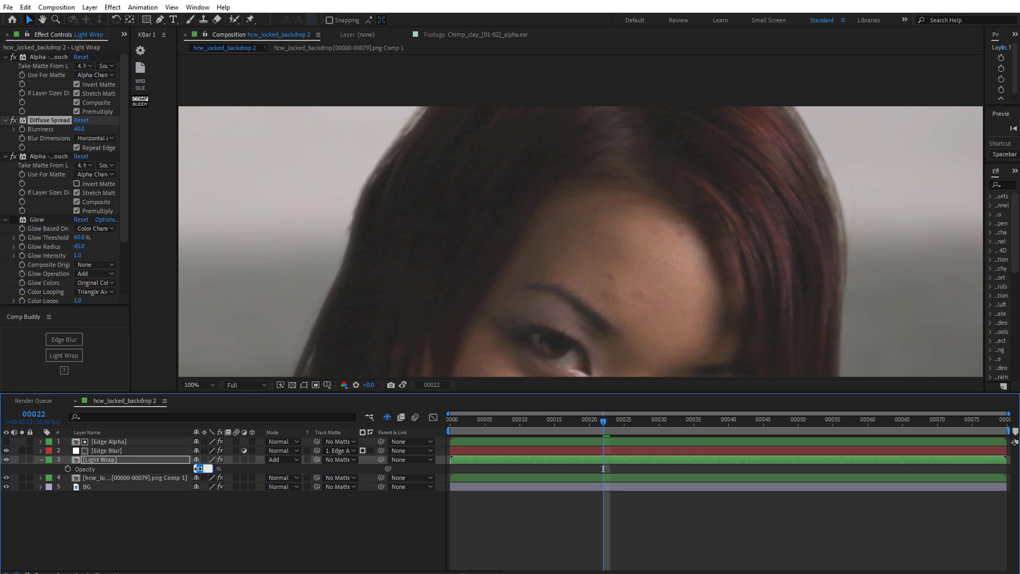
pyautogui.write('50')
pyautogui.press('Return')
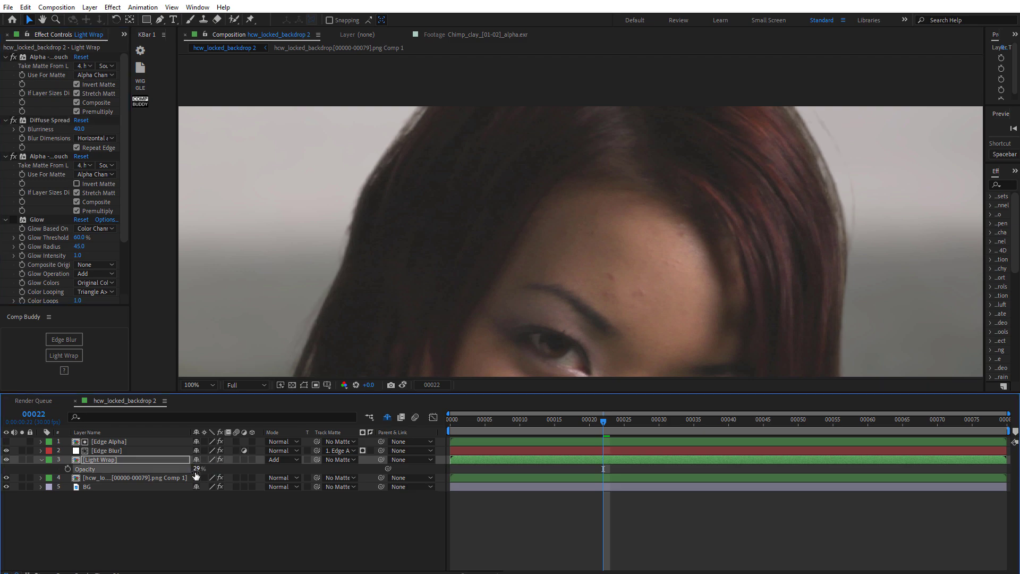
pyautogui.click(6, 460)
pyautogui.click(7, 459)
pyautogui.click(6, 459)
pyautogui.click(6, 460)
pyautogui.click(7, 459)
pyautogui.click(7, 459)
pyautogui.click(13, 221)
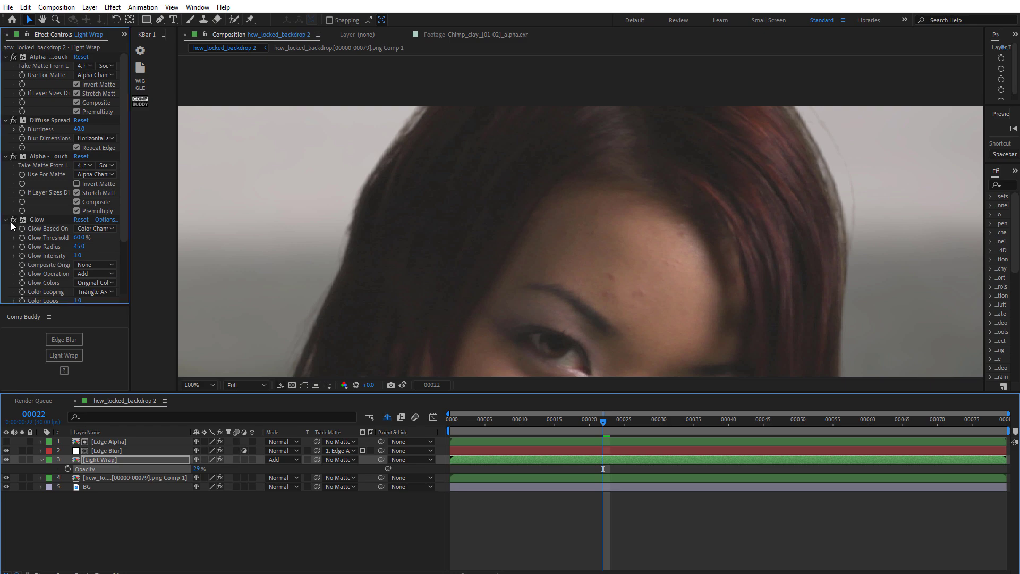
# Zoom back to 50%, return to the Selection tool, and collapse Light Wrap's properties.
pyautogui.scroll(-3, 522, 319)
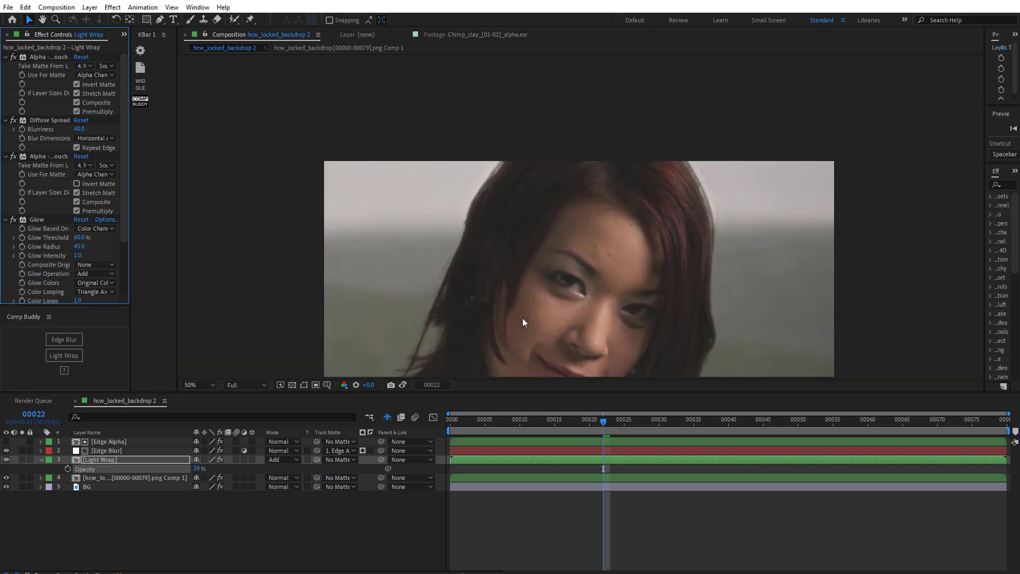
pyautogui.scroll(1, 520, 300)
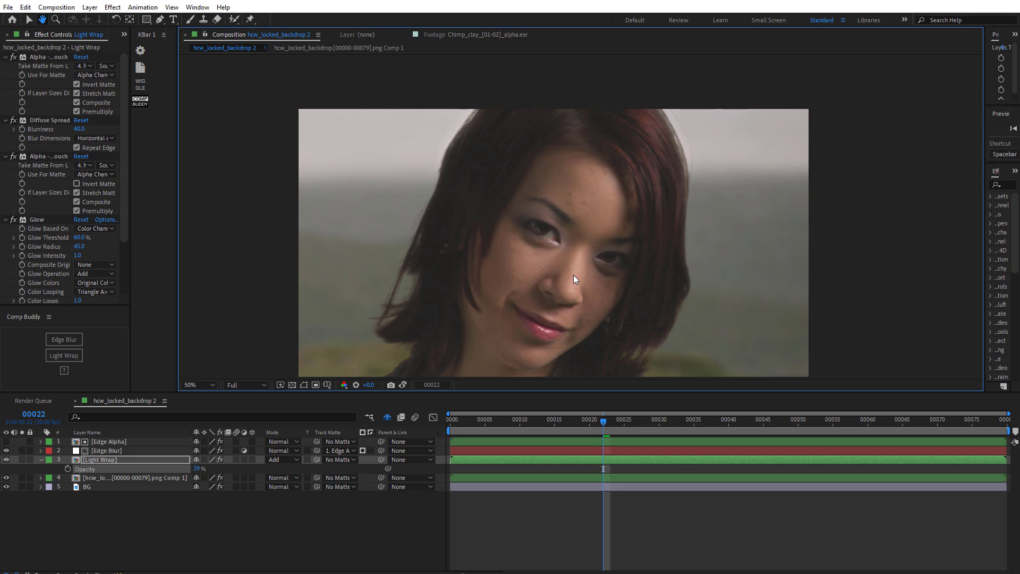
pyautogui.press('v')
pyautogui.click(169, 507)
pyautogui.click(90, 460)
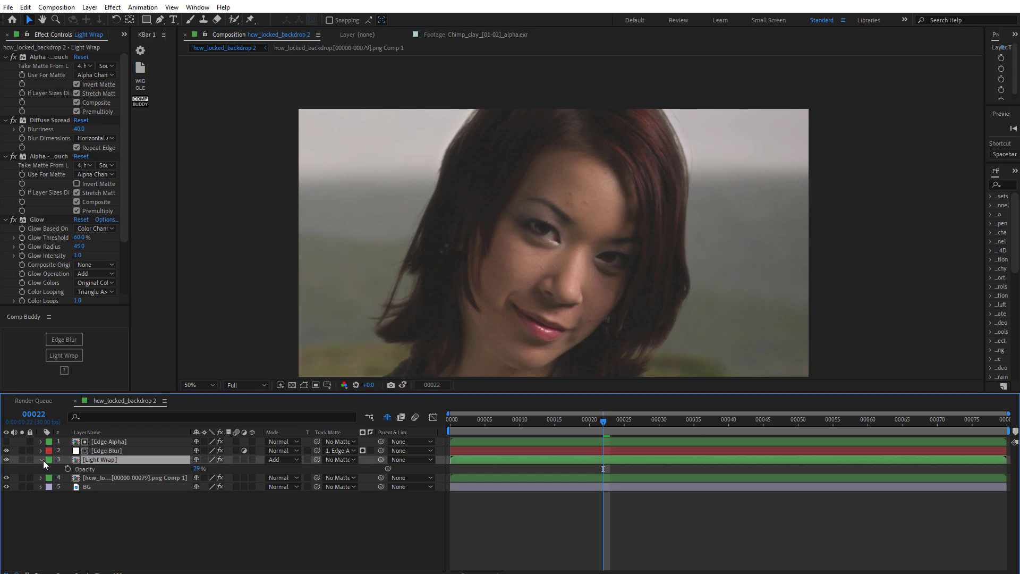
pyautogui.click(41, 460)
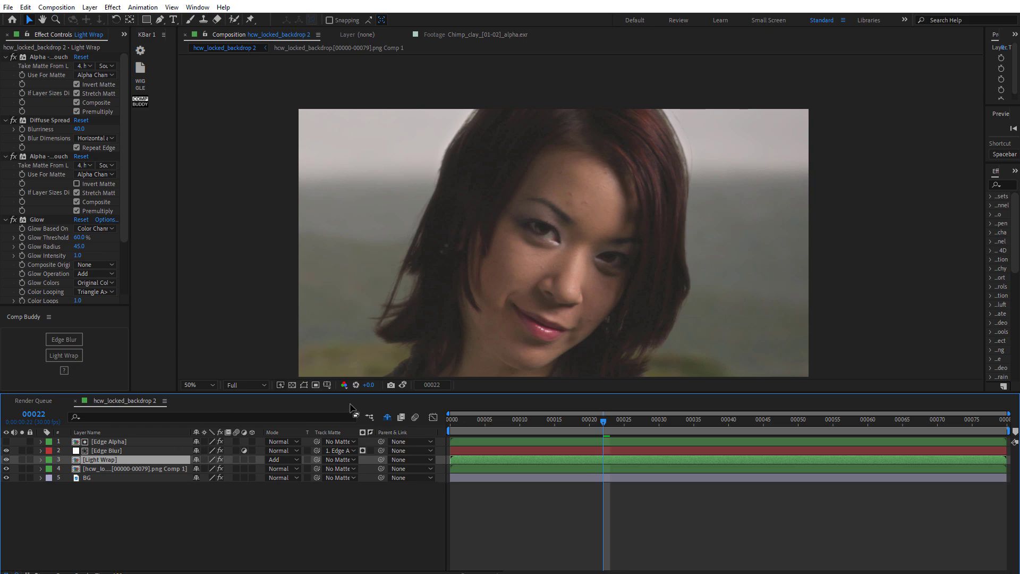
pyautogui.click(143, 450)
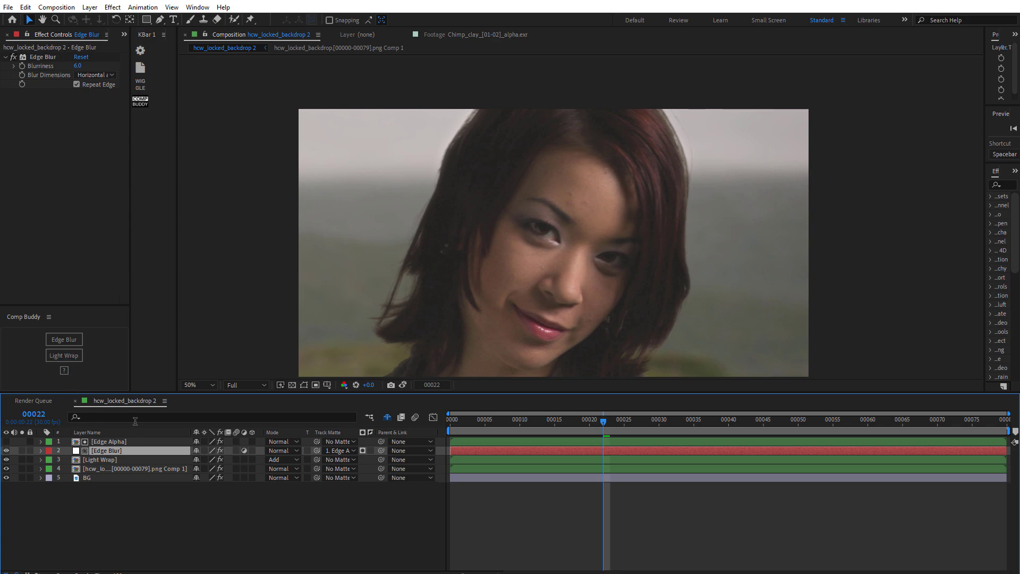
pyautogui.click(237, 508)
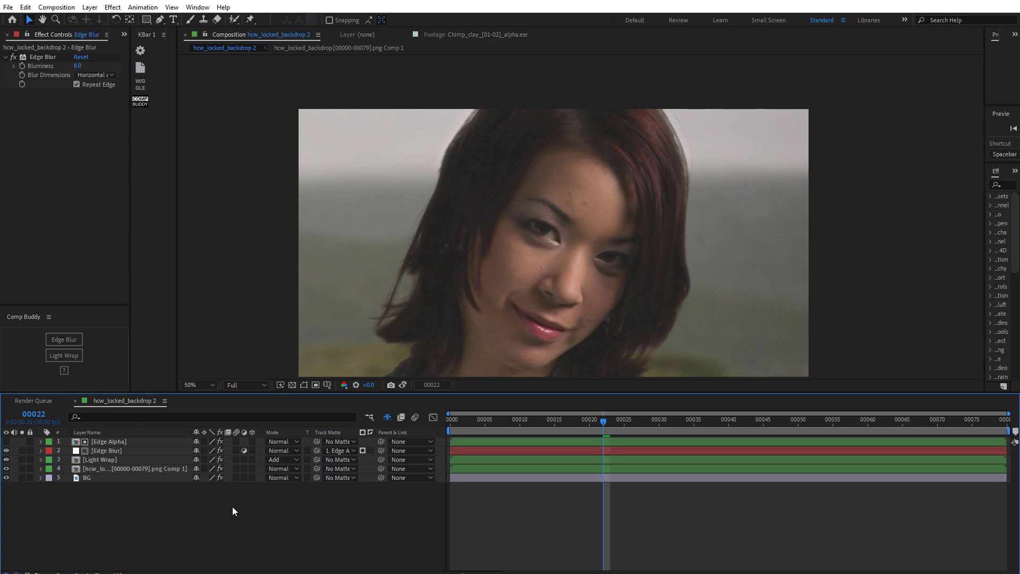
pyautogui.click(145, 450)
pyautogui.click(152, 441)
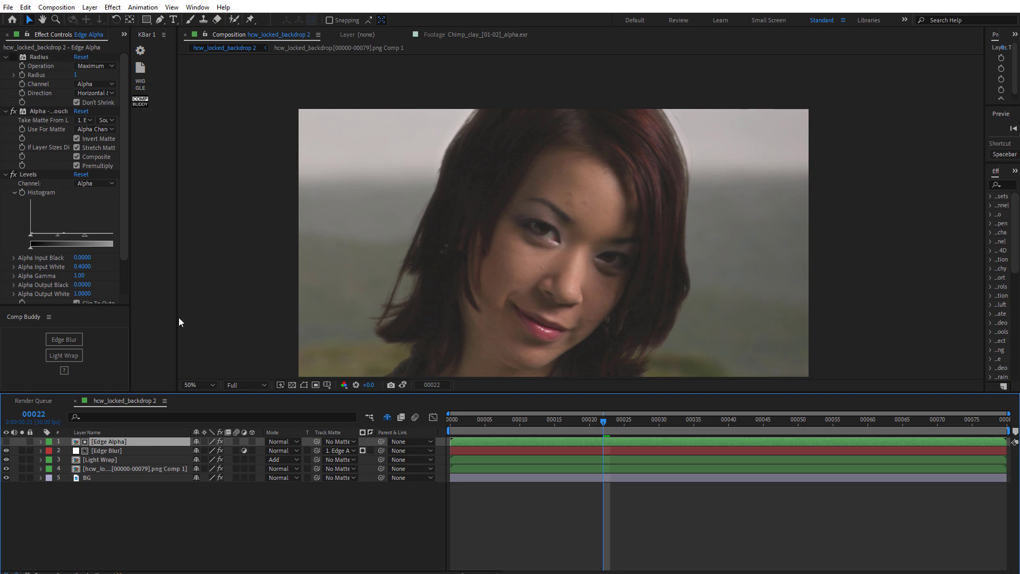
pyautogui.click(268, 540)
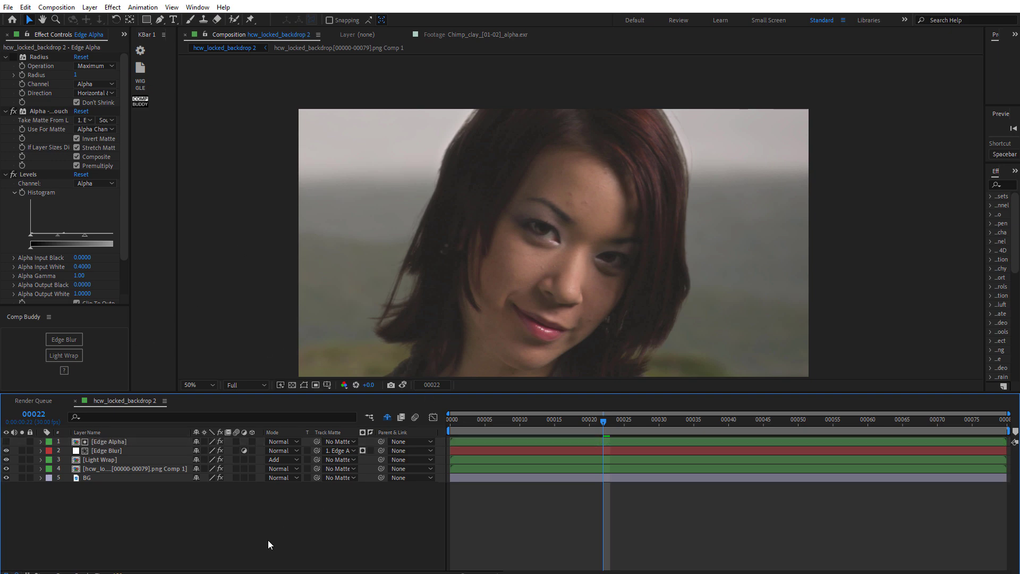
pyautogui.click(131, 452)
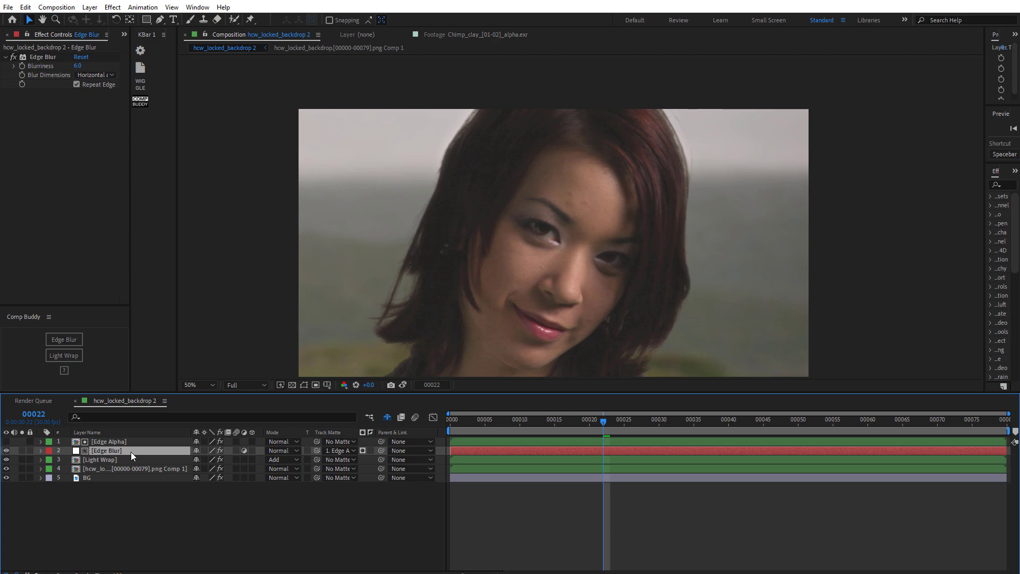
pyautogui.click(183, 487)
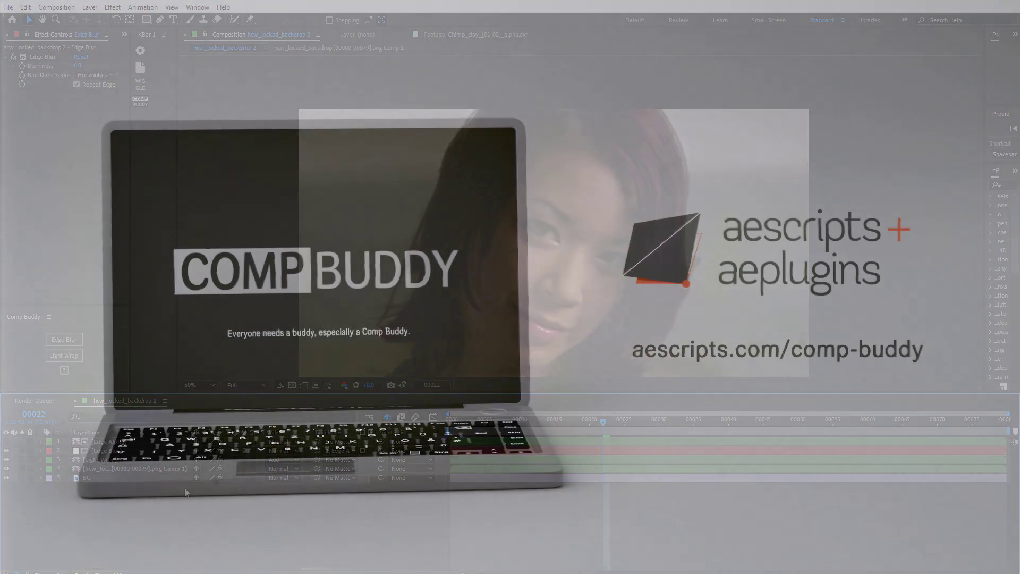